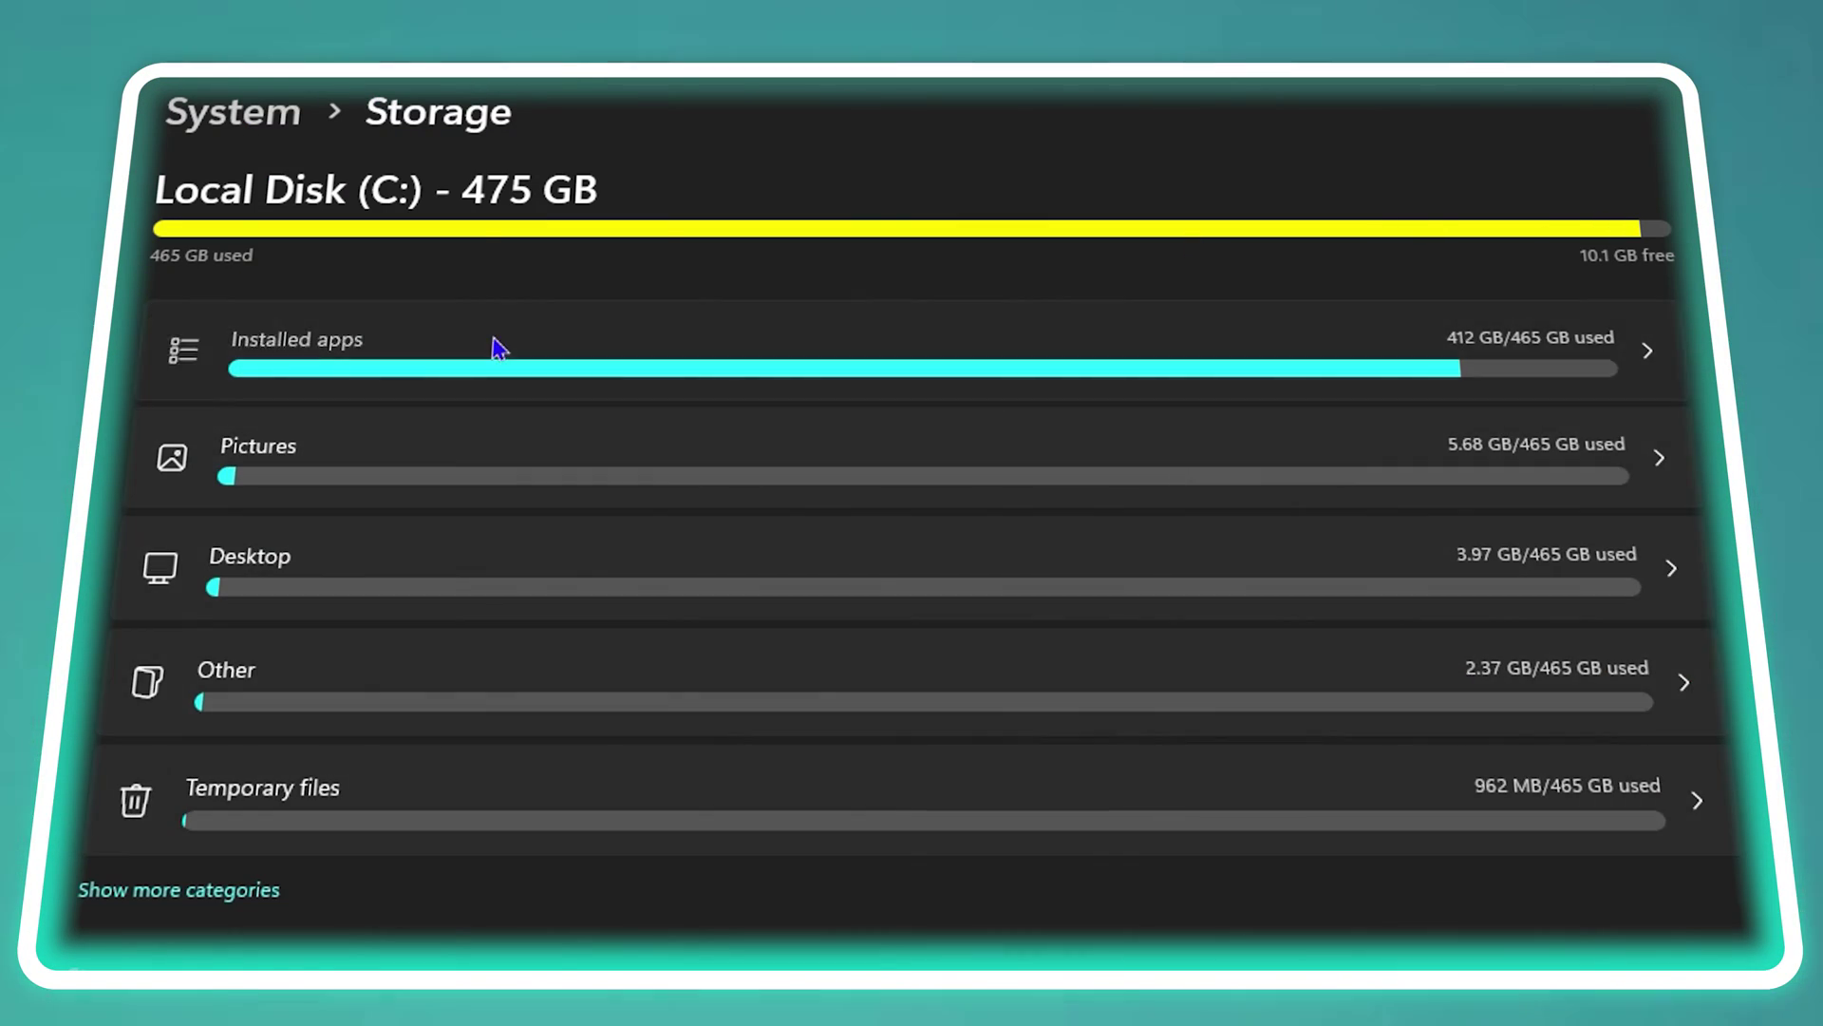
Calculate folder sizes in C:\ and C:\Users with Alt+Shift+Enter, then open the profile folder
{"action": "left_click", "coordinate": [497, 351]}
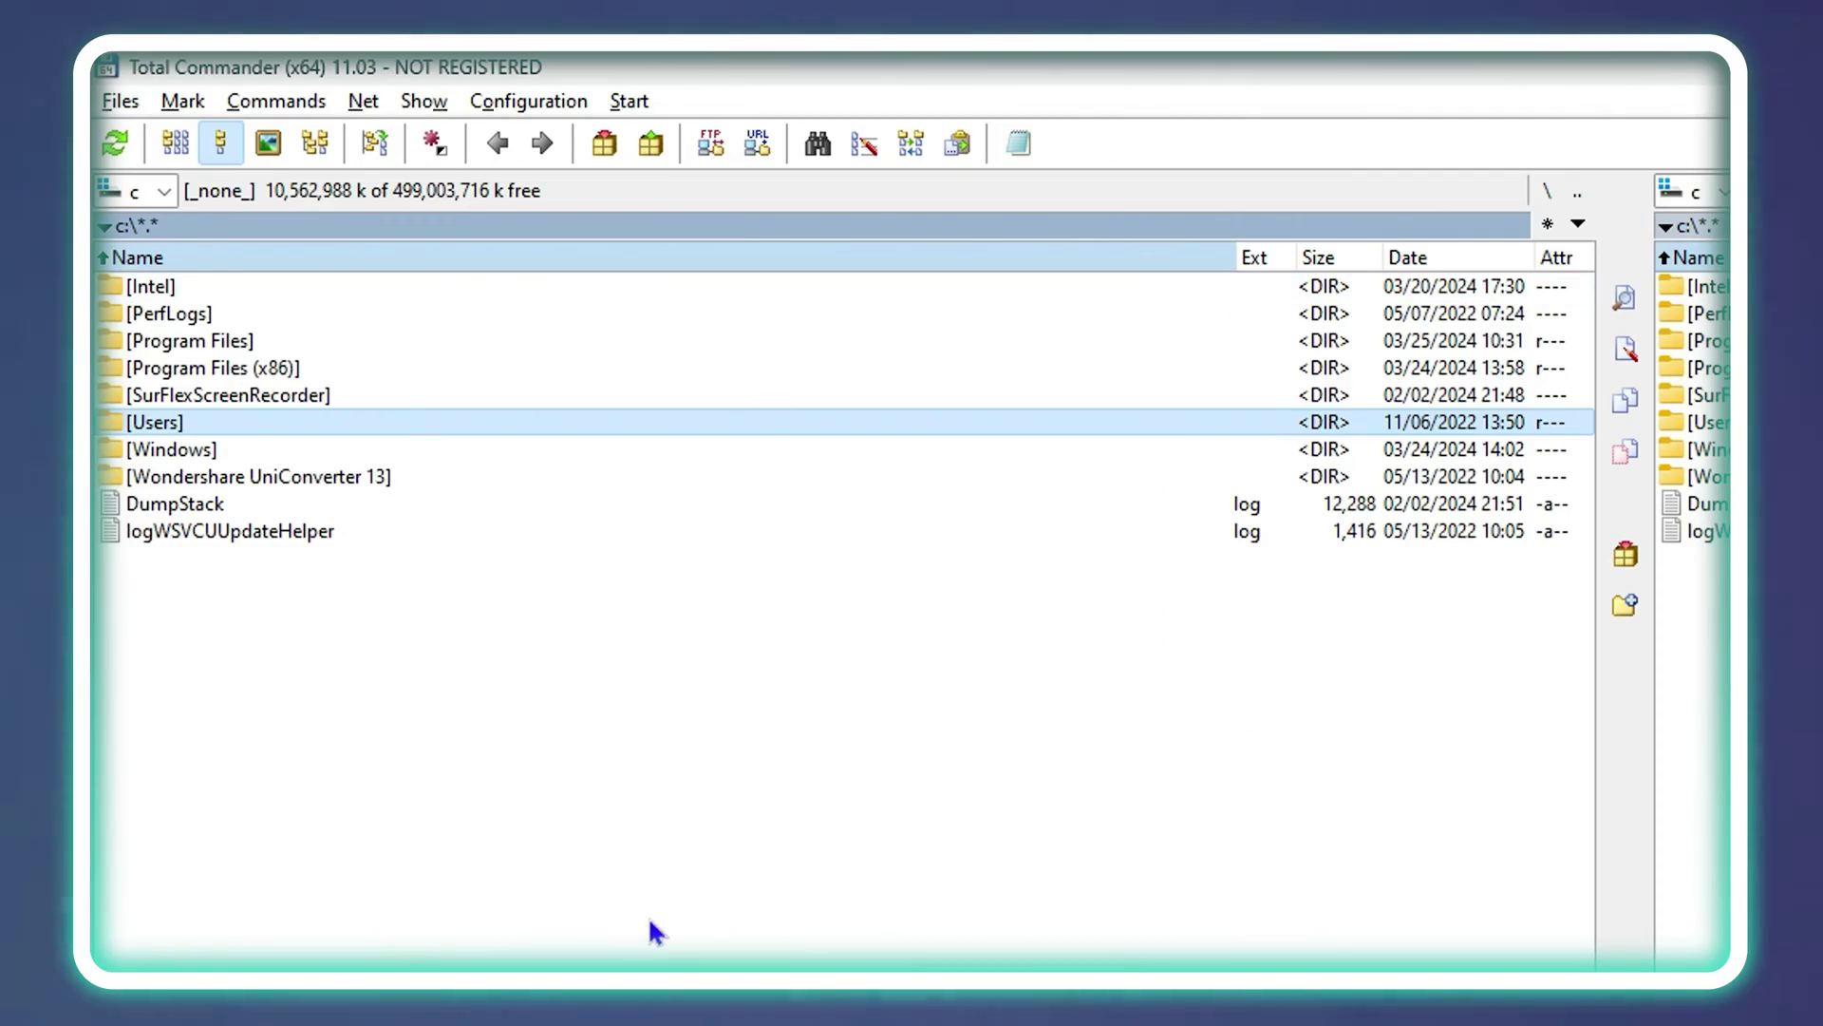
{"action": "key", "text": "alt+shift+Return"}
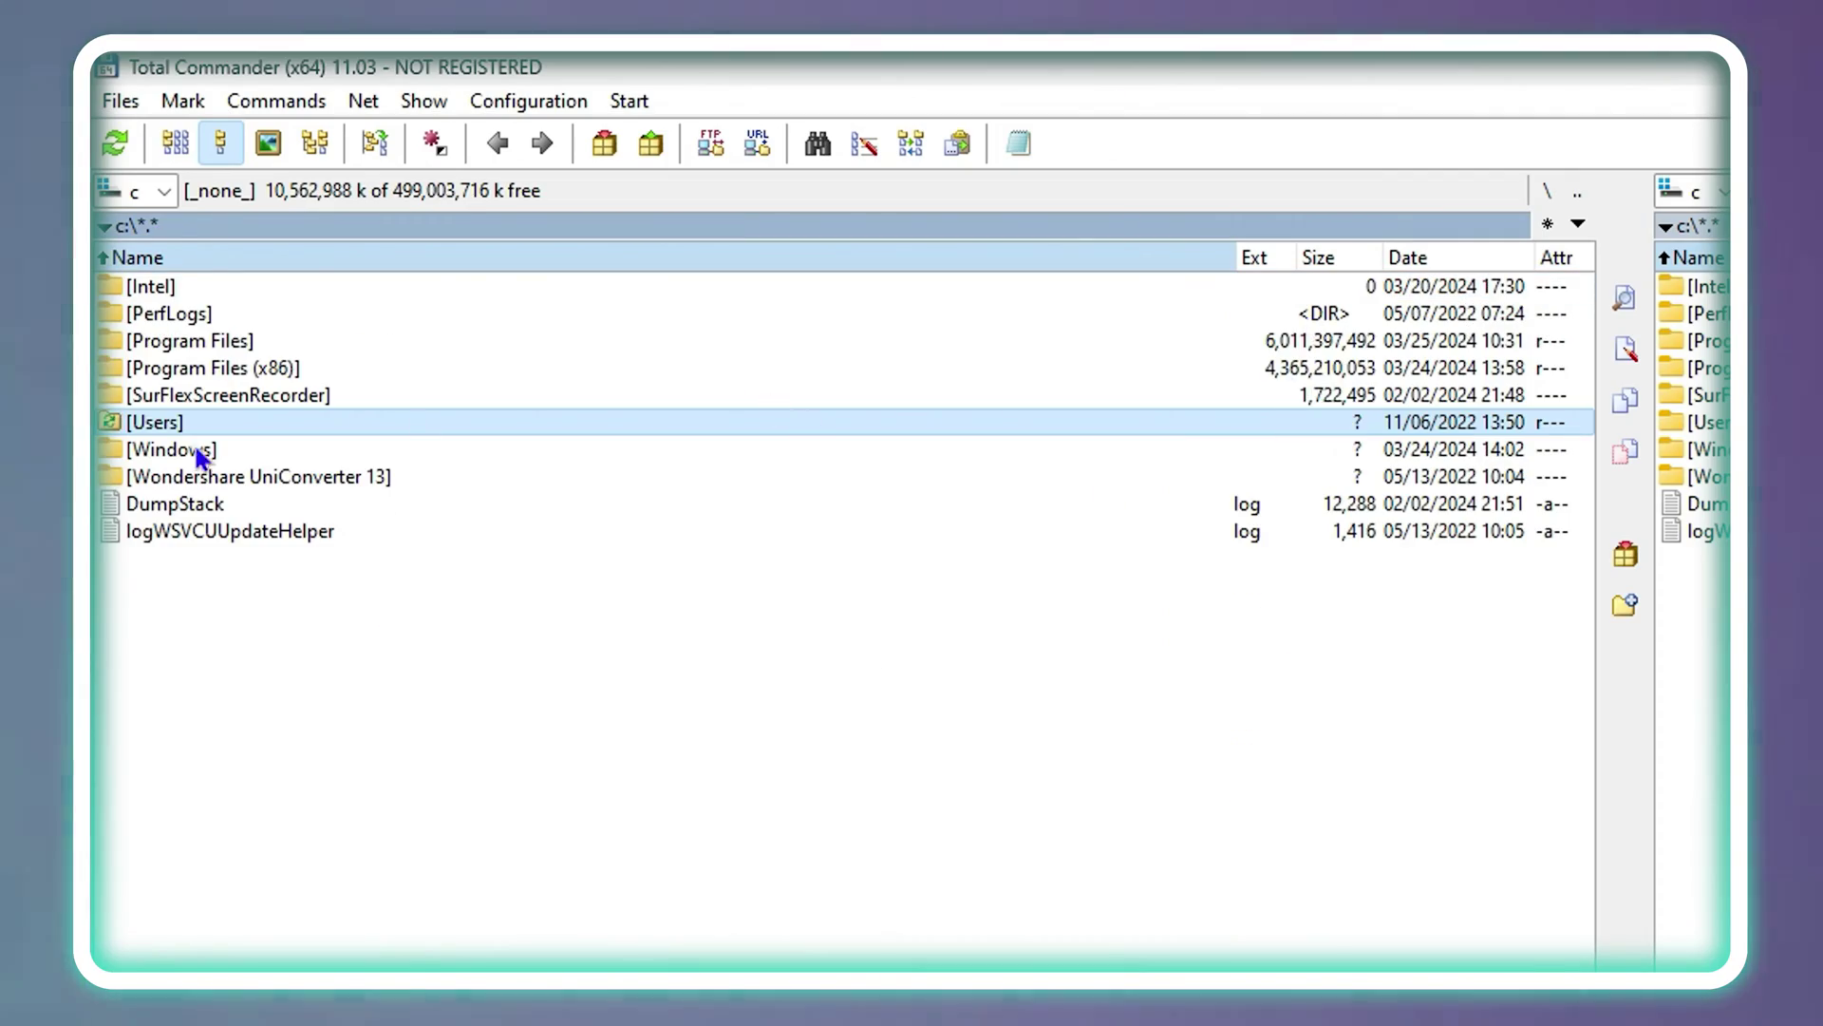
{"action": "double_click", "coordinate": [440, 422]}
{"action": "key", "text": "alt+shift+Return"}
{"action": "double_click", "coordinate": [191, 318]}
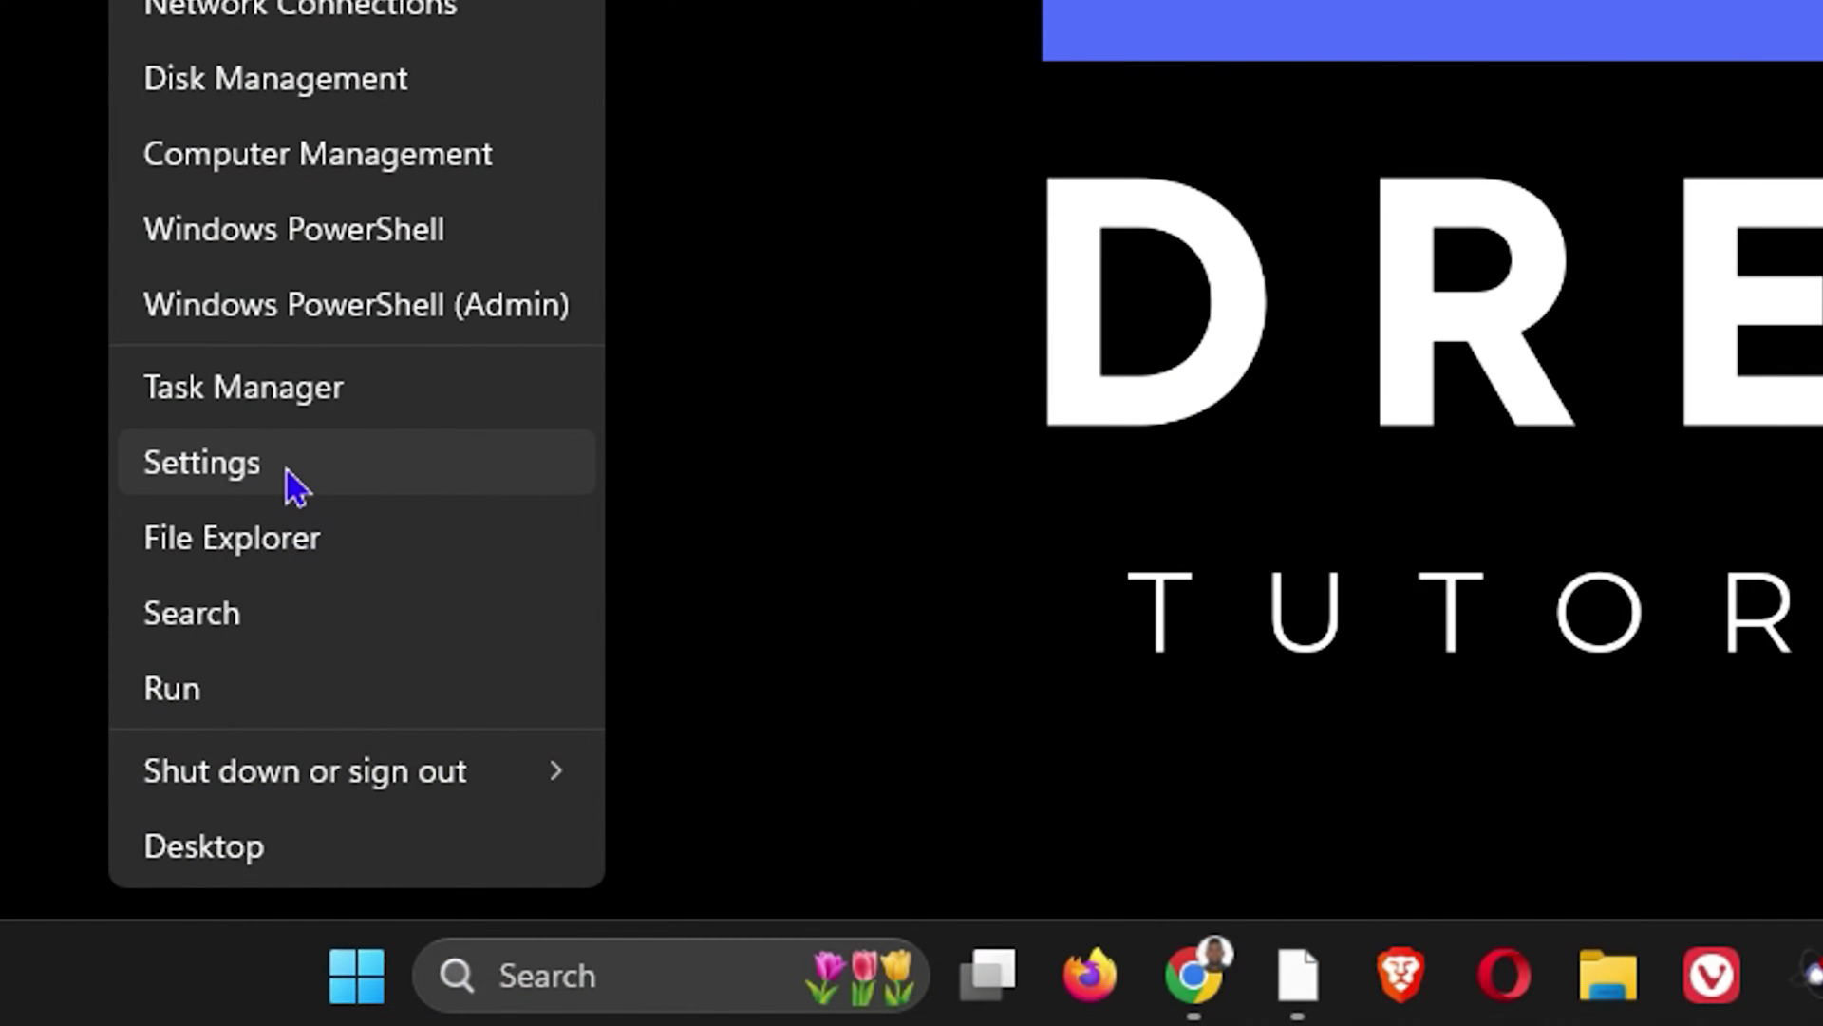
Go to Settings > System > Storage to see Local Disk (C:) usage
{"action": "left_click", "coordinate": [317, 622]}
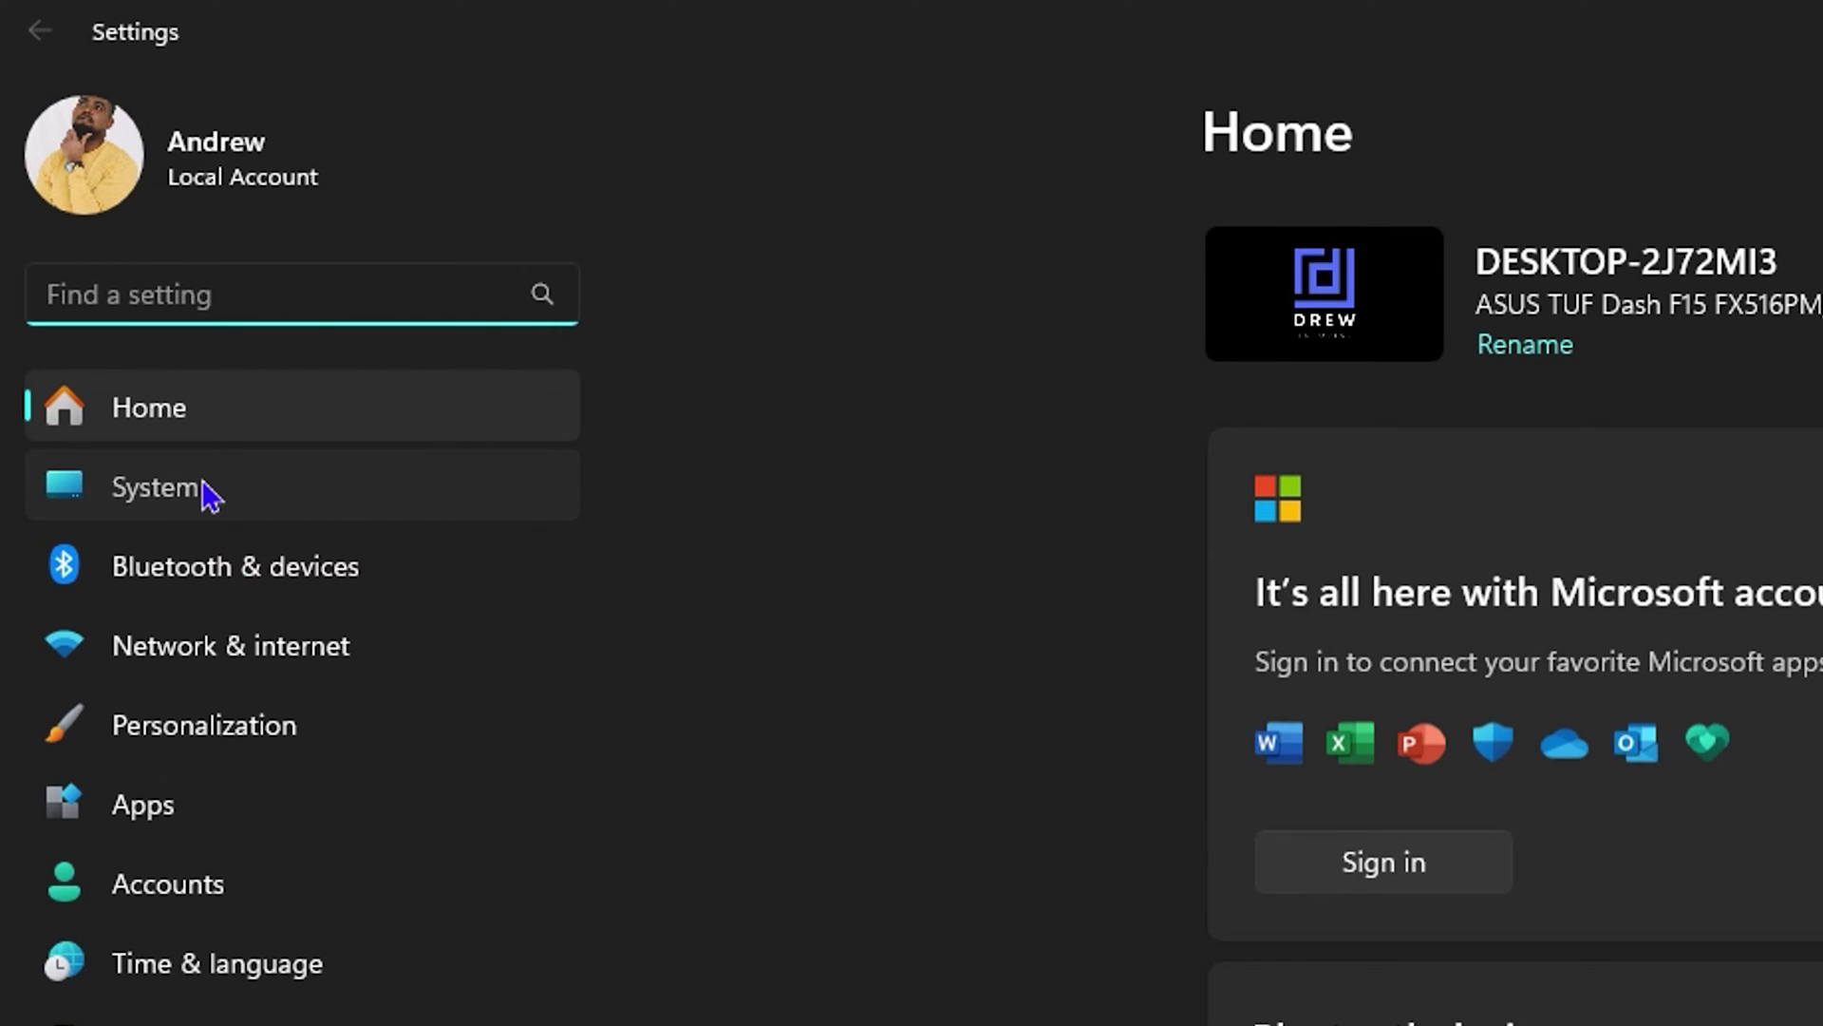
{"action": "left_click", "coordinate": [207, 493]}
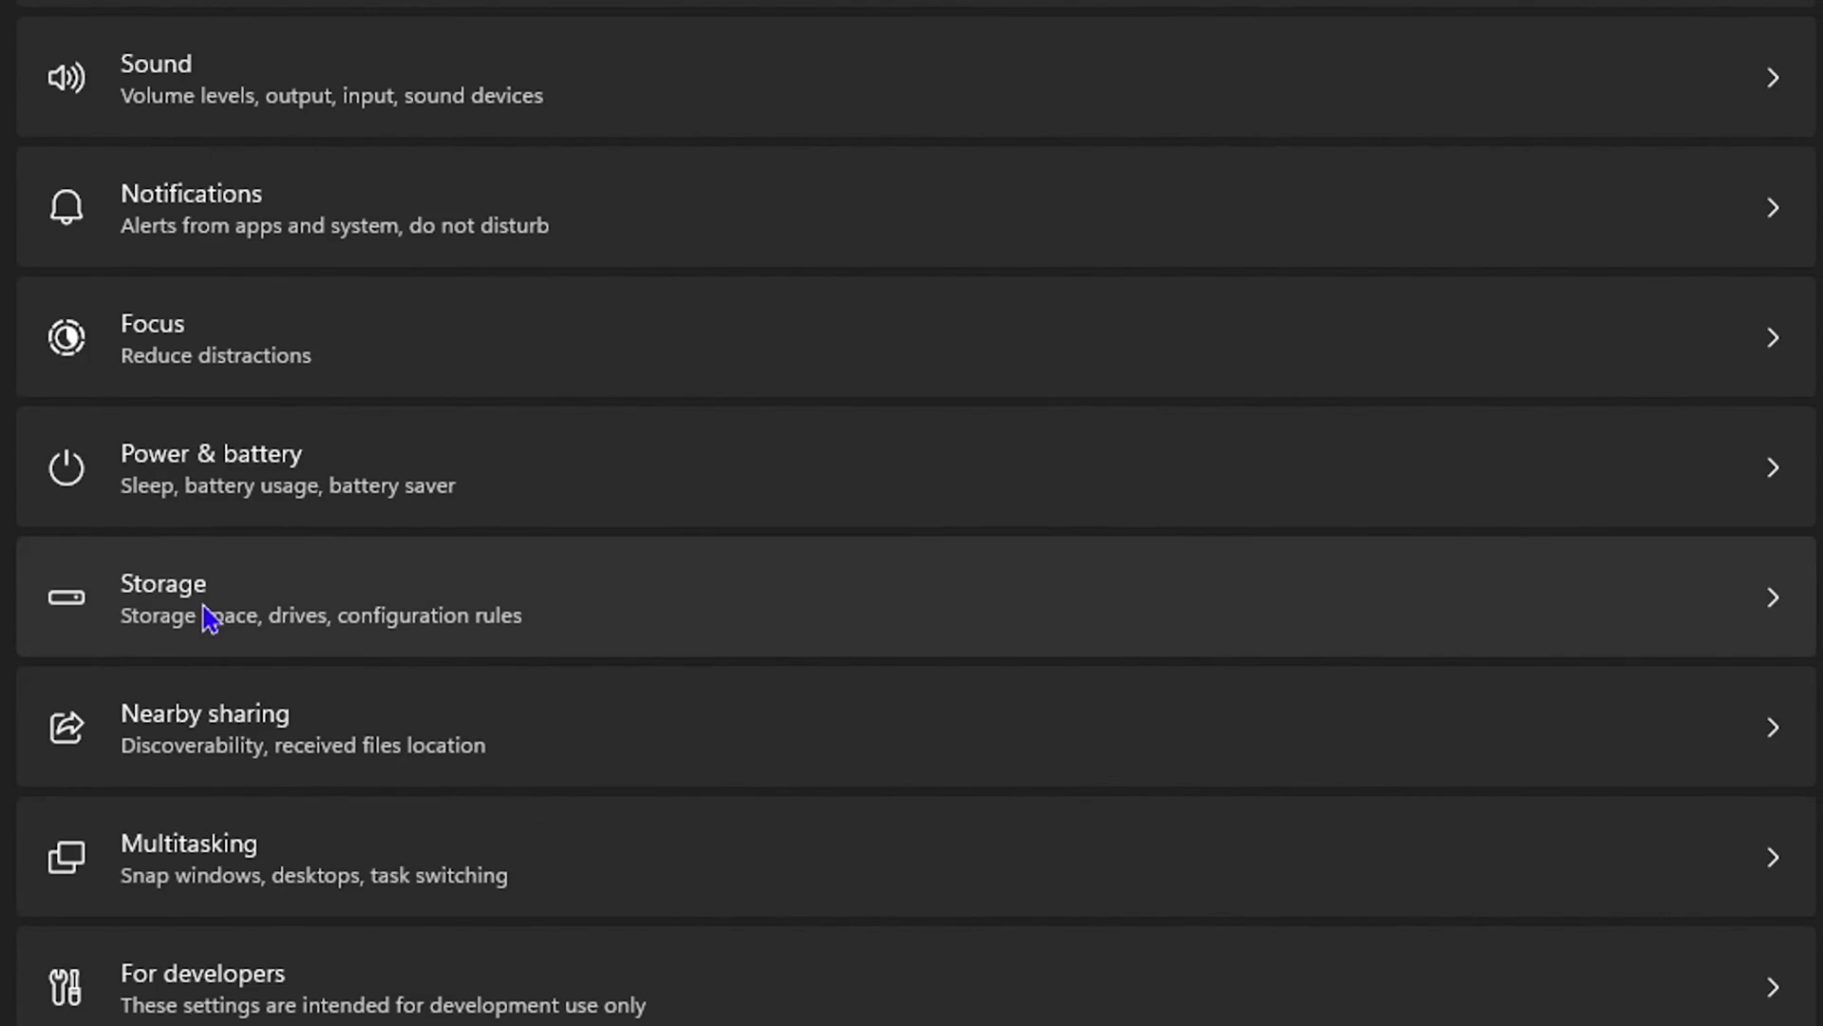
{"action": "left_click", "coordinate": [203, 618]}
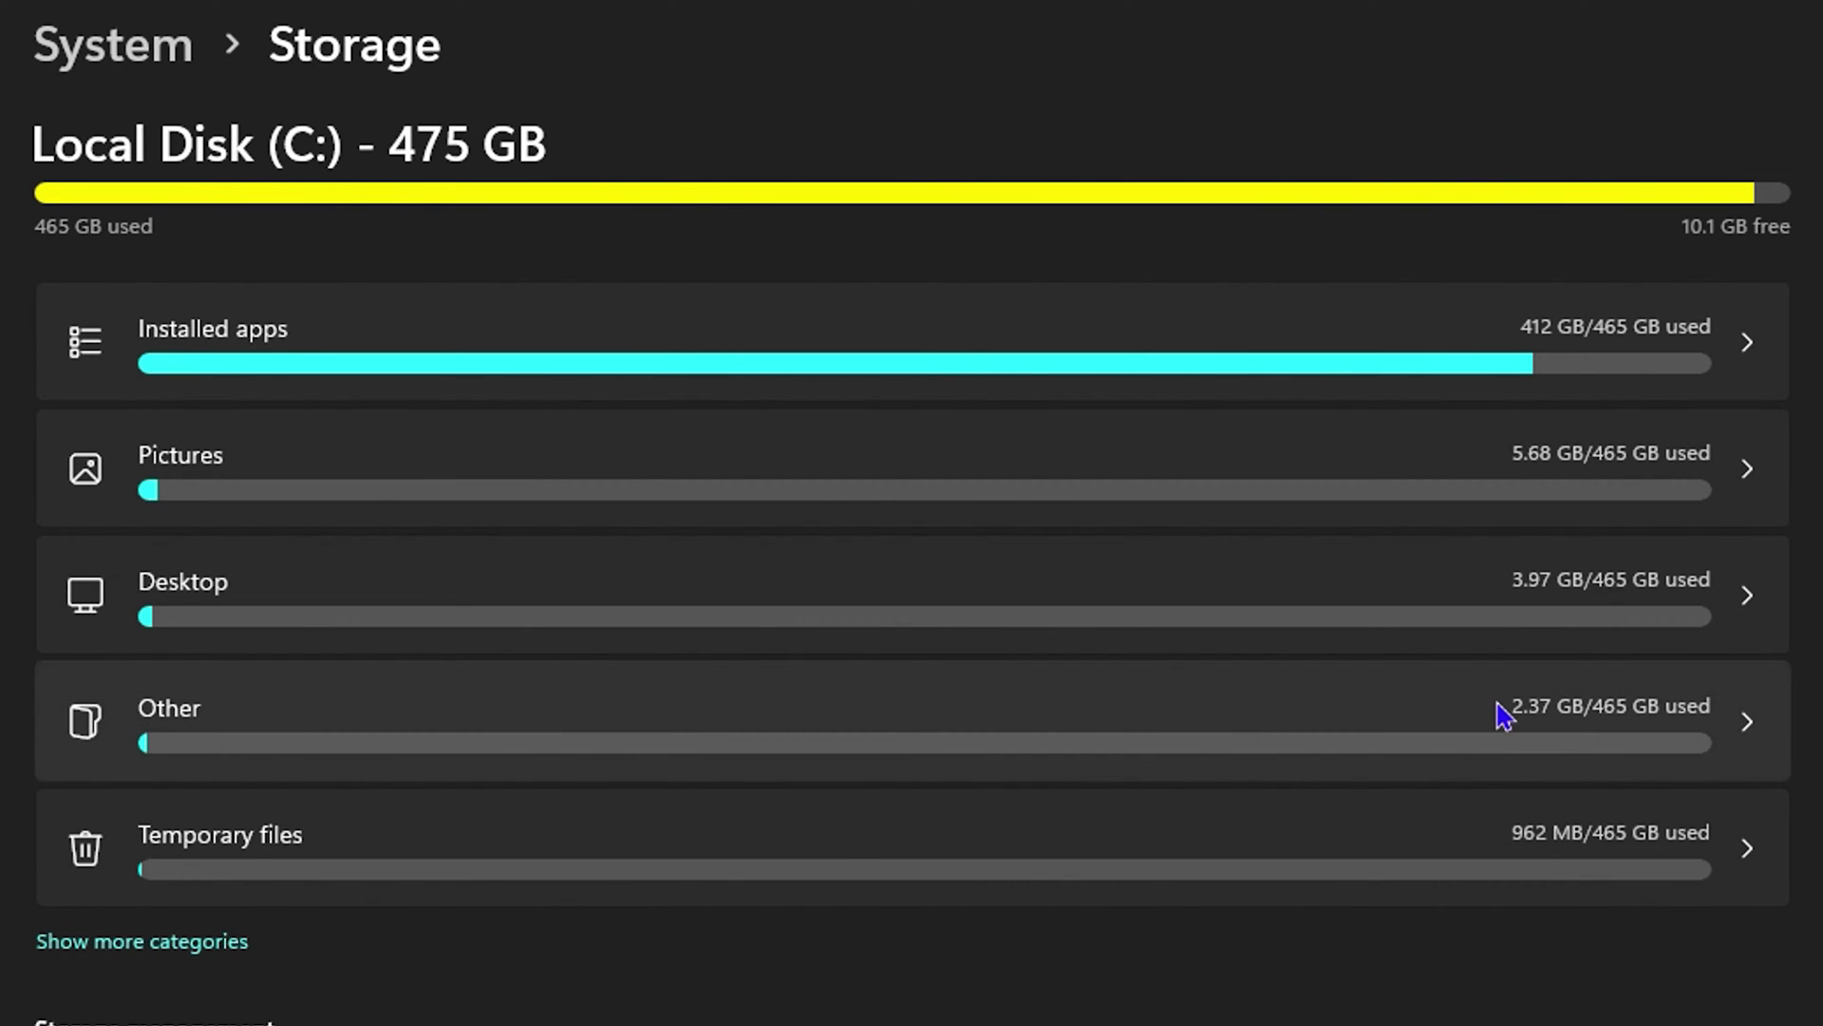
Browse the Installed apps list, return to Storage, then reopen and review the apps list again
{"action": "left_click", "coordinate": [443, 339]}
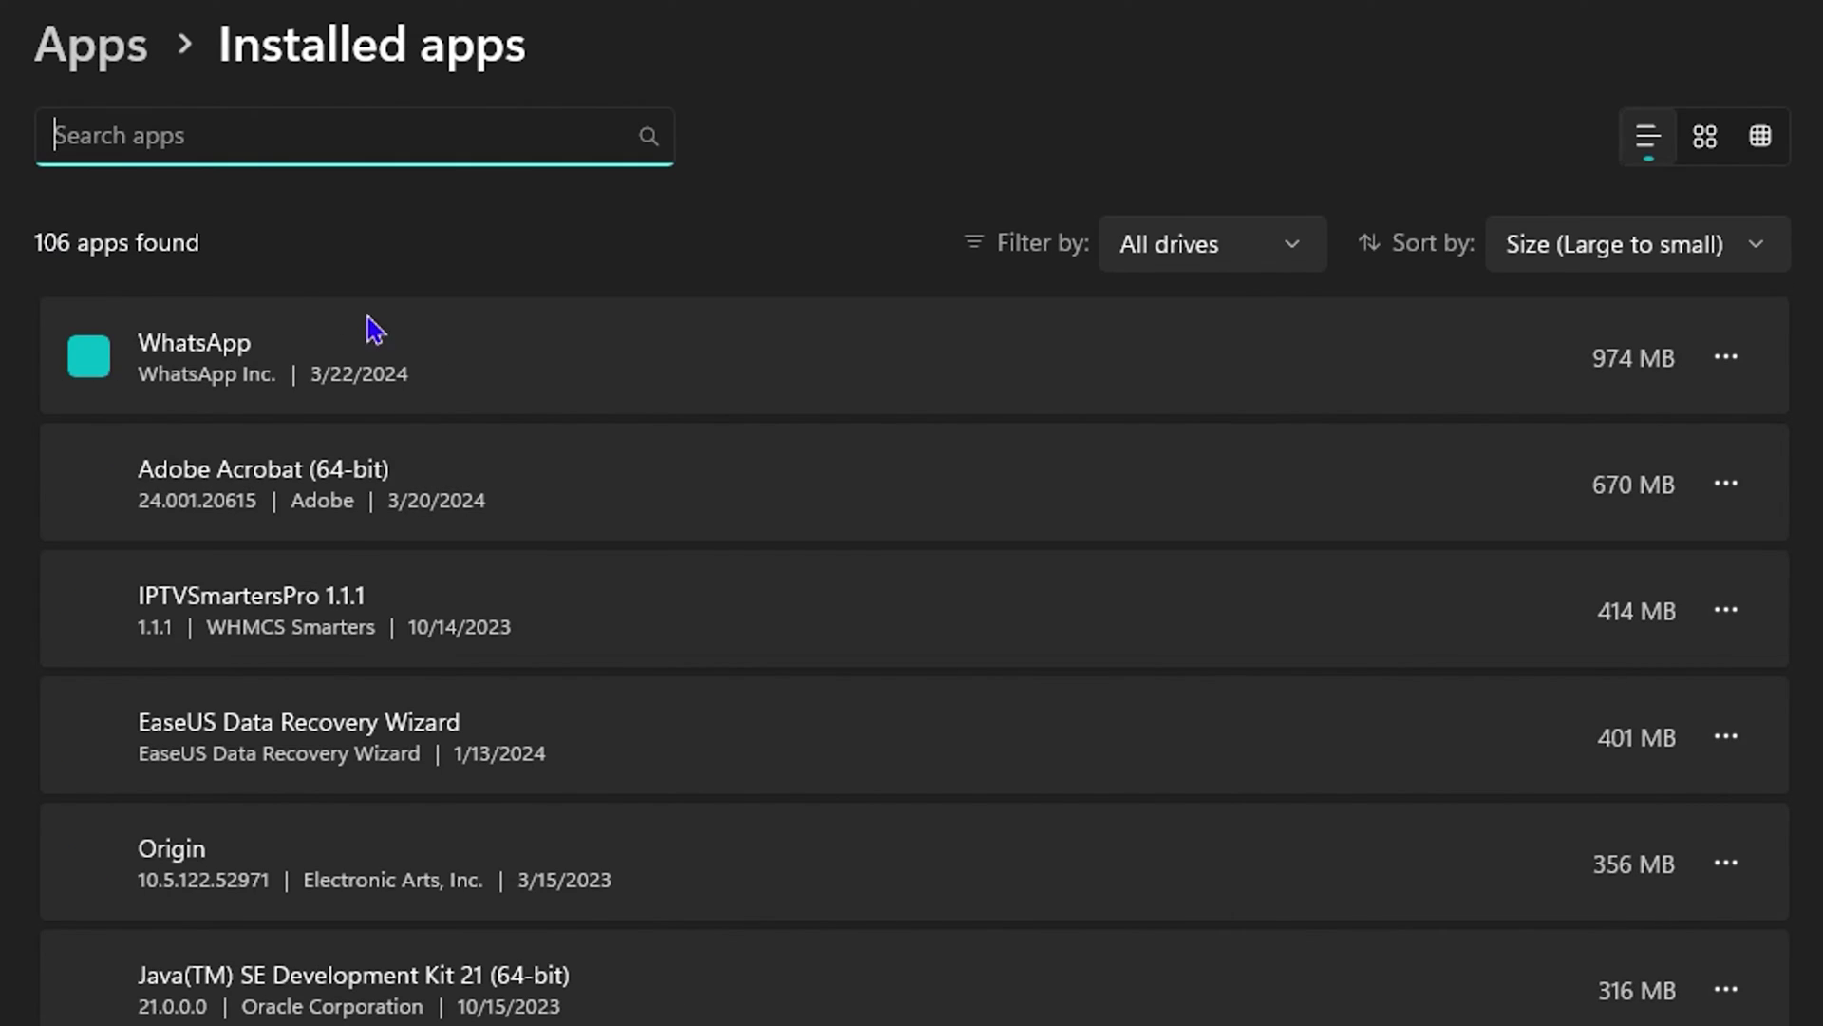
{"action": "scroll", "coordinate": [374, 863], "scroll_direction": "down", "scroll_amount": 20}
{"action": "scroll", "coordinate": [390, 855], "scroll_direction": "down", "scroll_amount": 10}
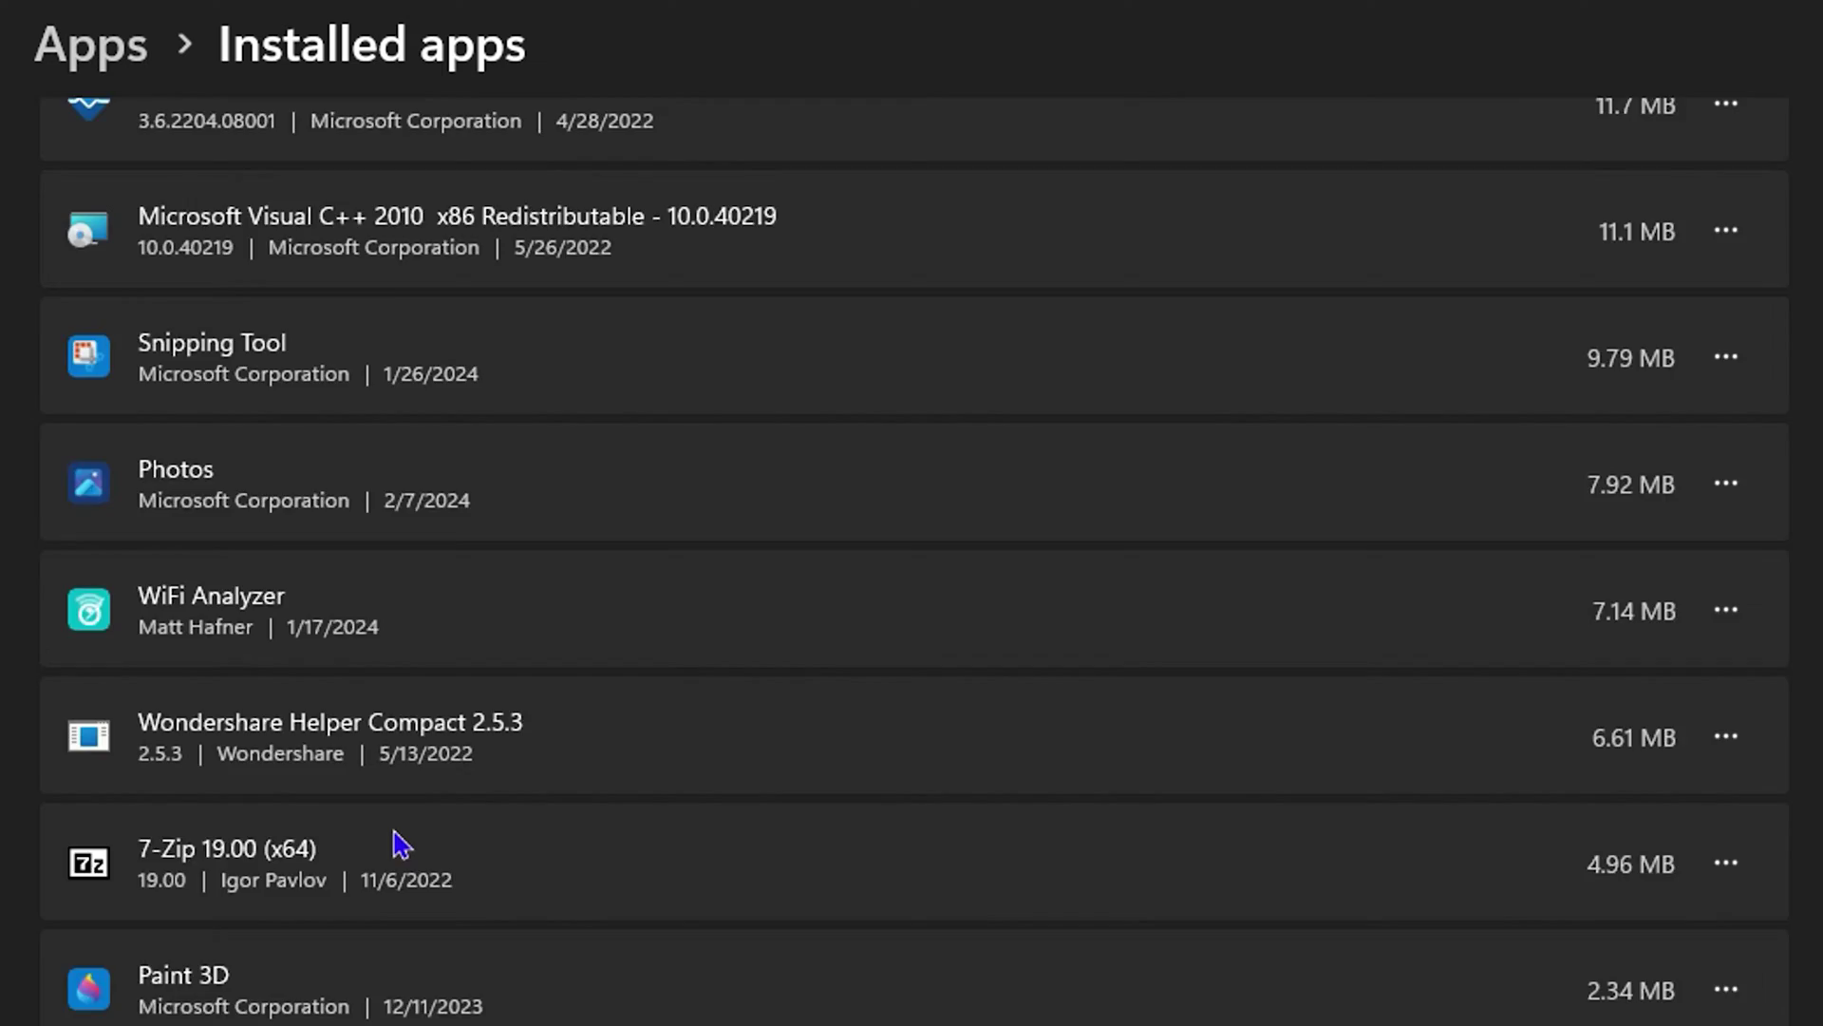
{"action": "scroll", "coordinate": [529, 988], "scroll_direction": "up", "scroll_amount": 20}
{"action": "scroll", "coordinate": [536, 969], "scroll_direction": "up", "scroll_amount": 5}
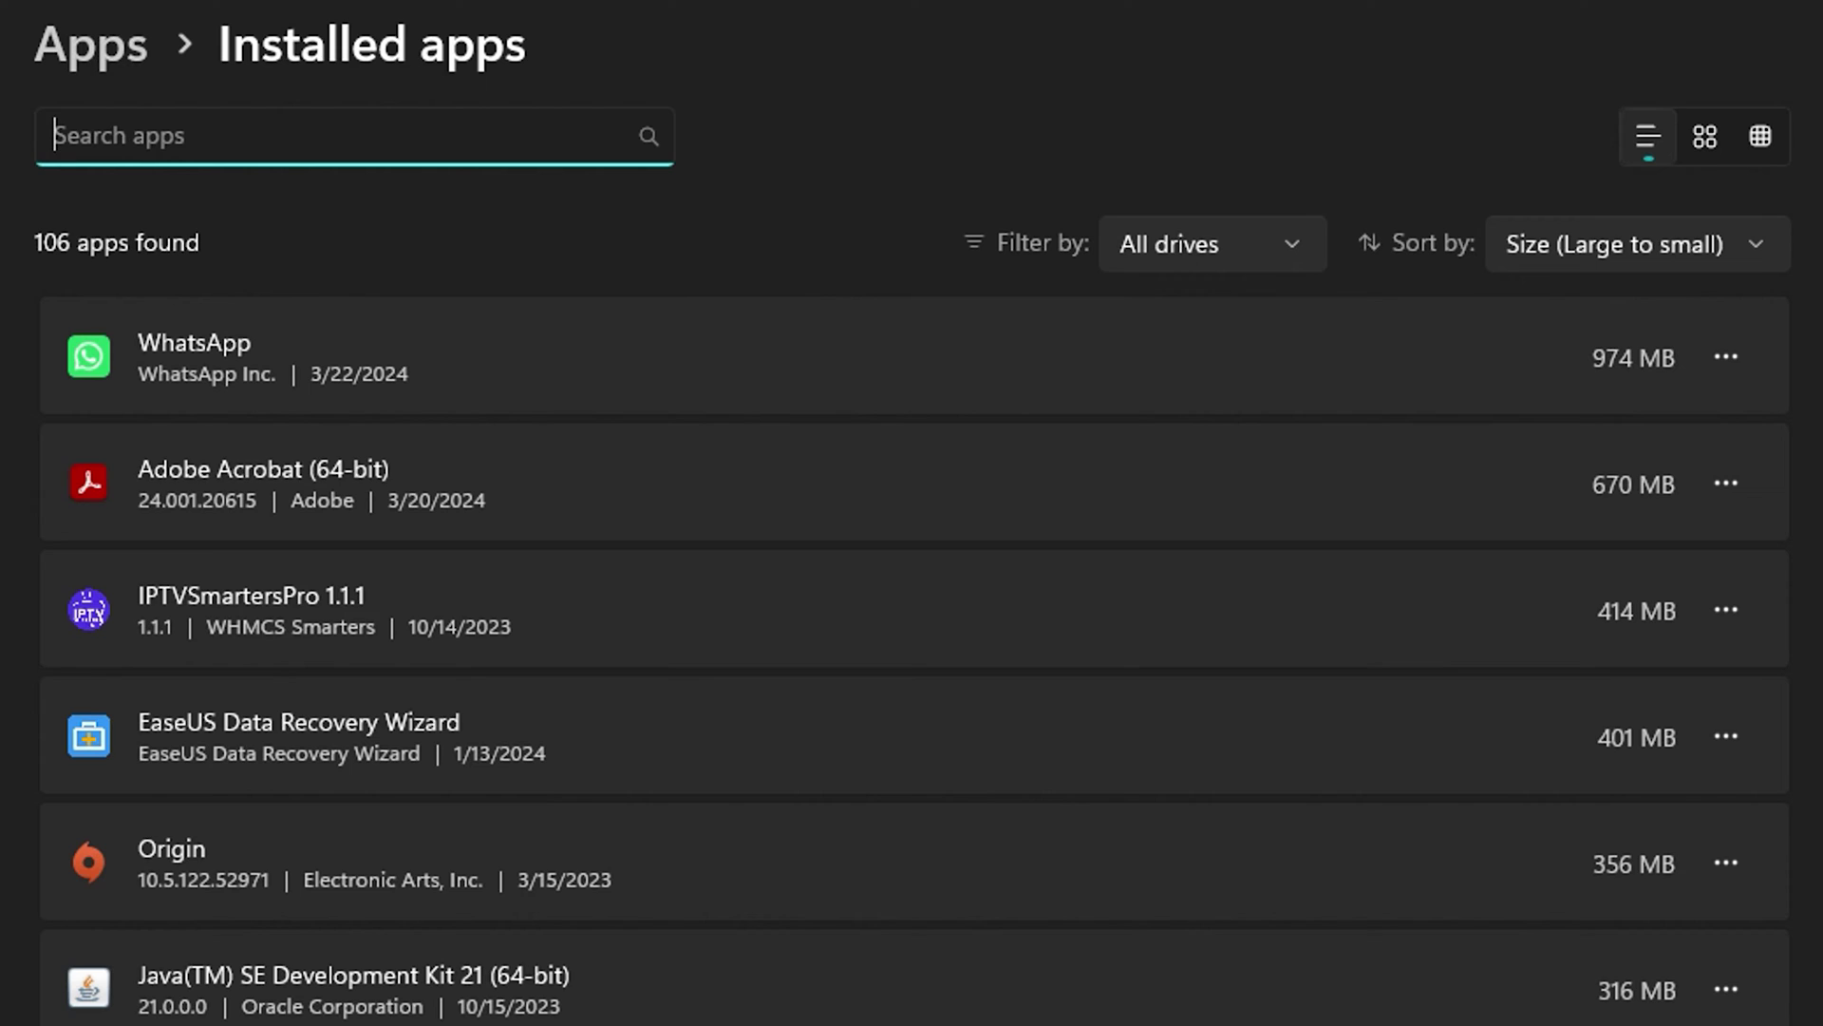
{"action": "key", "text": "alt+Left"}
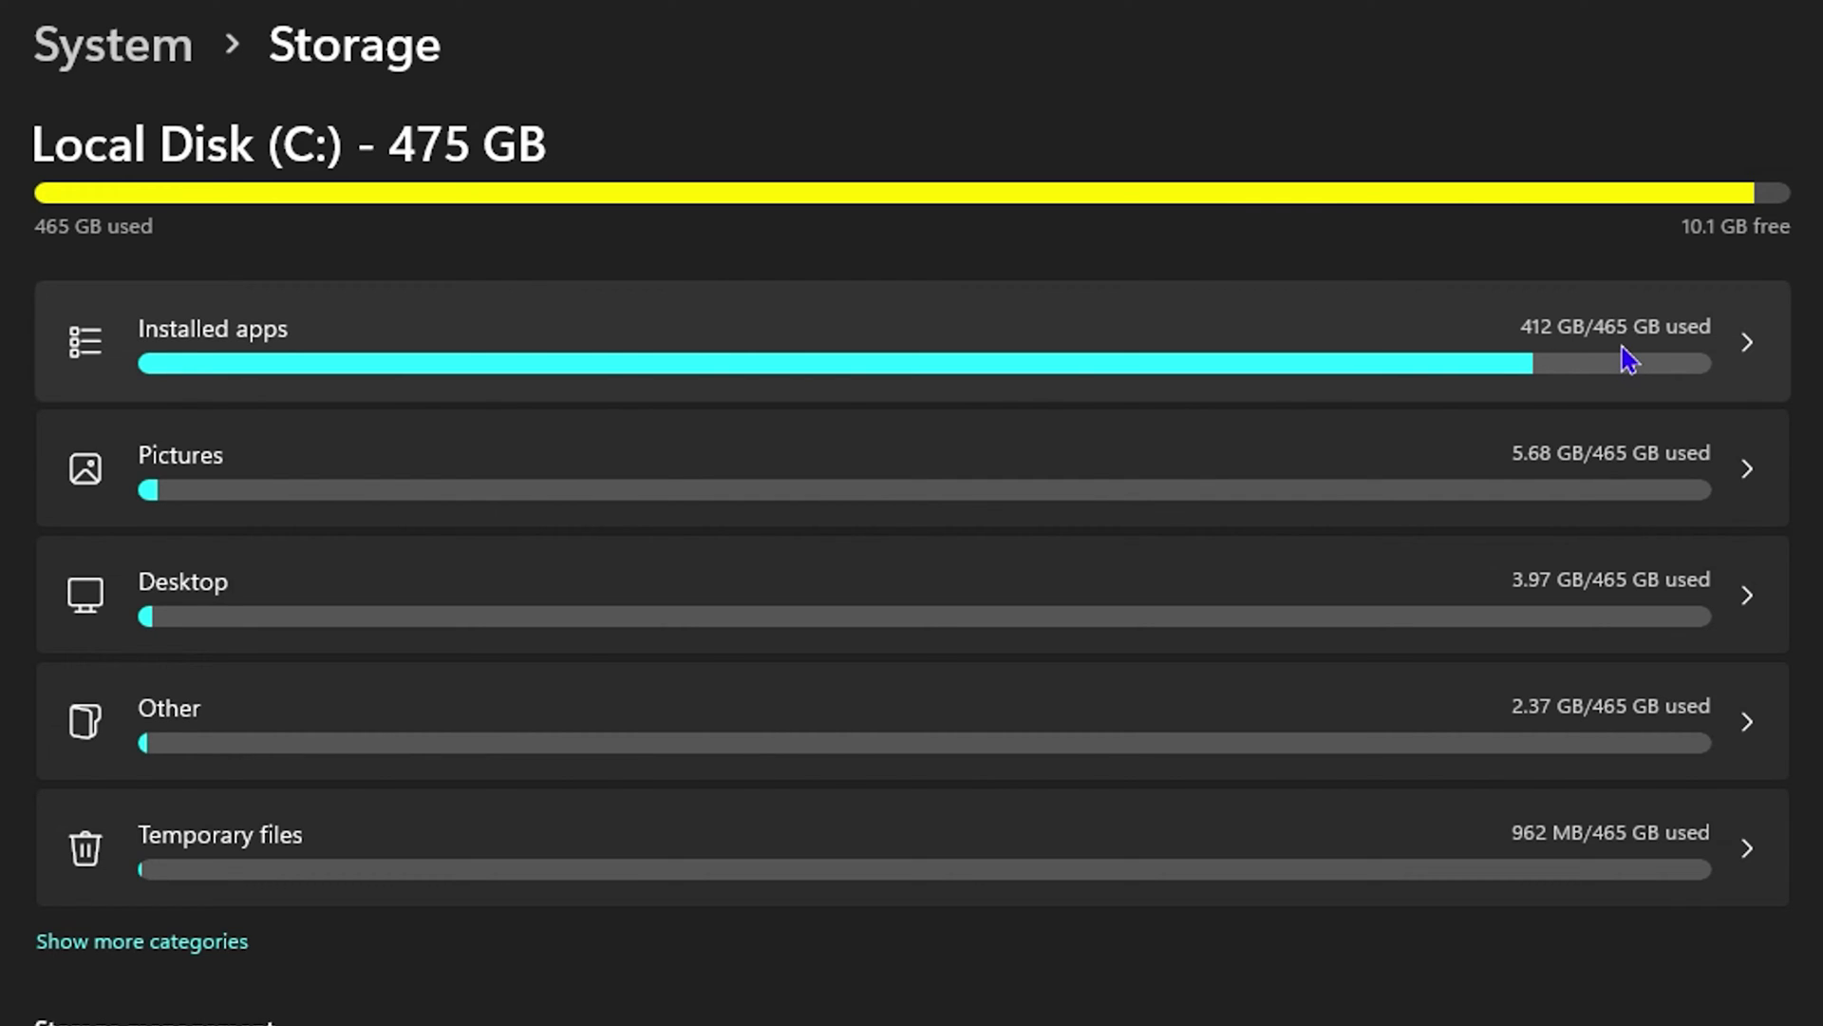
{"action": "left_click", "coordinate": [446, 363]}
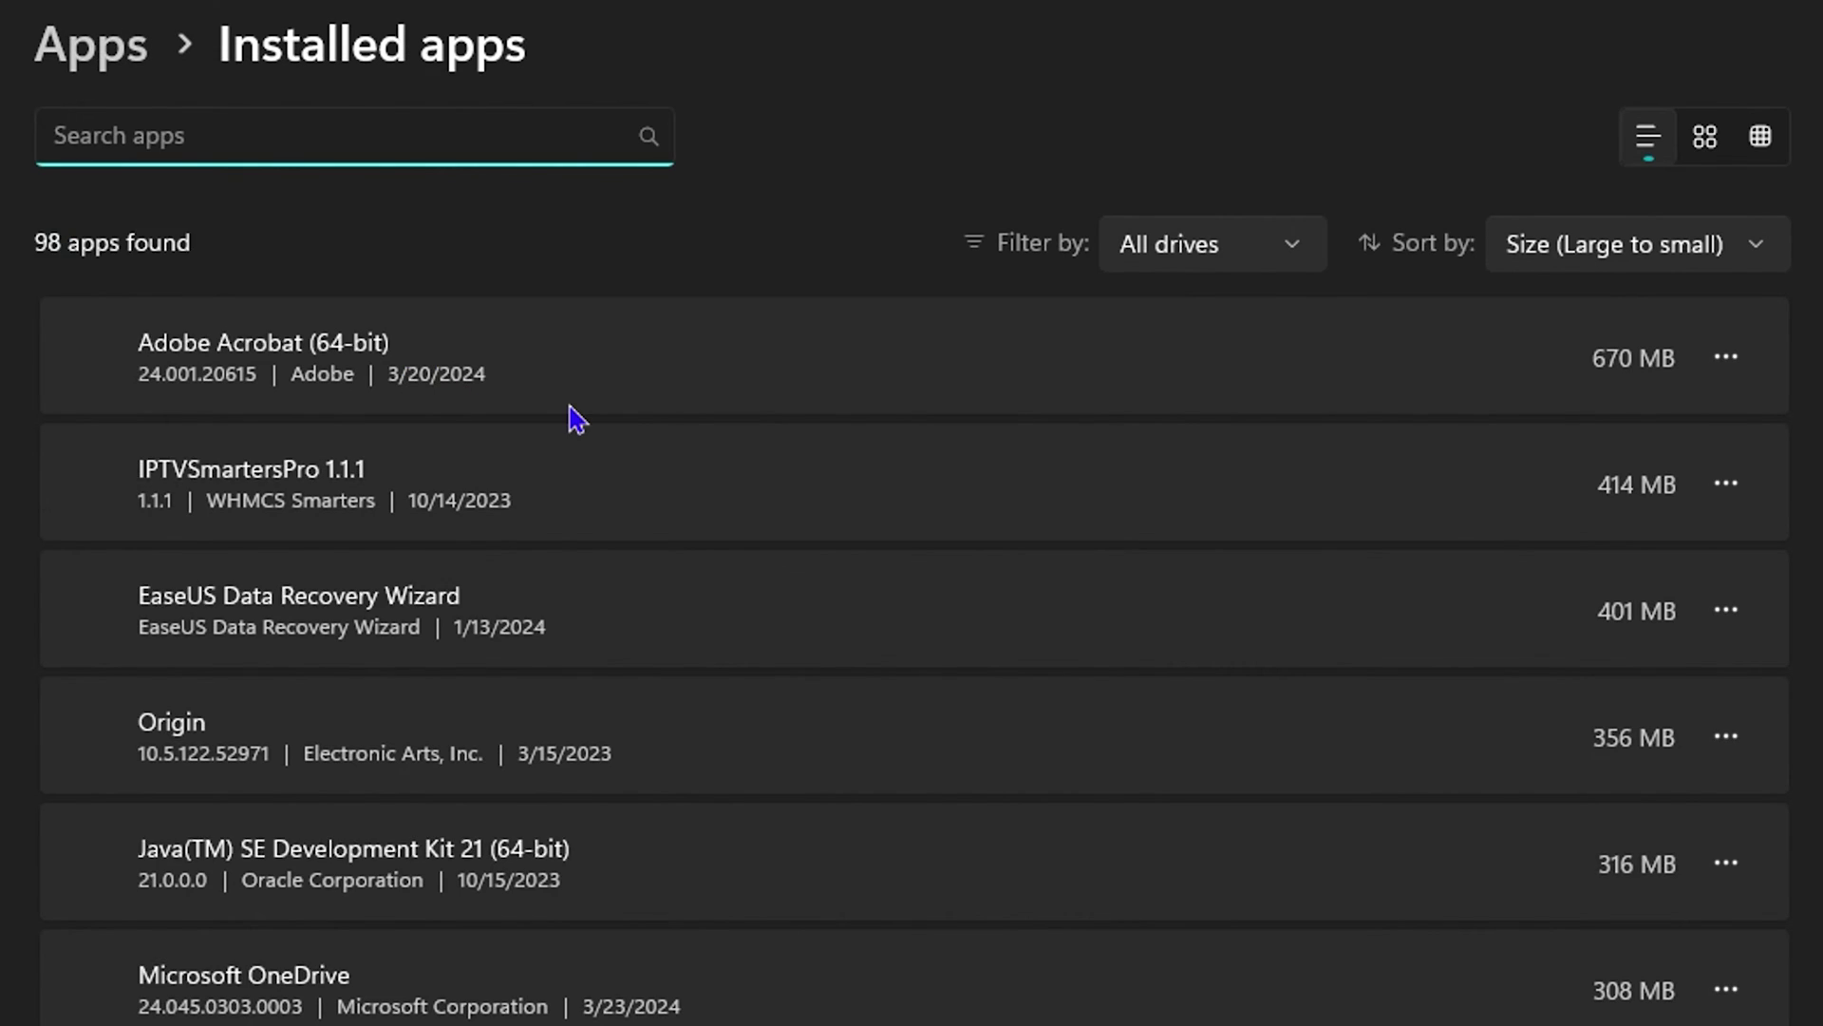
{"action": "scroll", "coordinate": [566, 415], "scroll_direction": "down", "scroll_amount": 20}
{"action": "scroll", "coordinate": [507, 542], "scroll_direction": "down", "scroll_amount": 20}
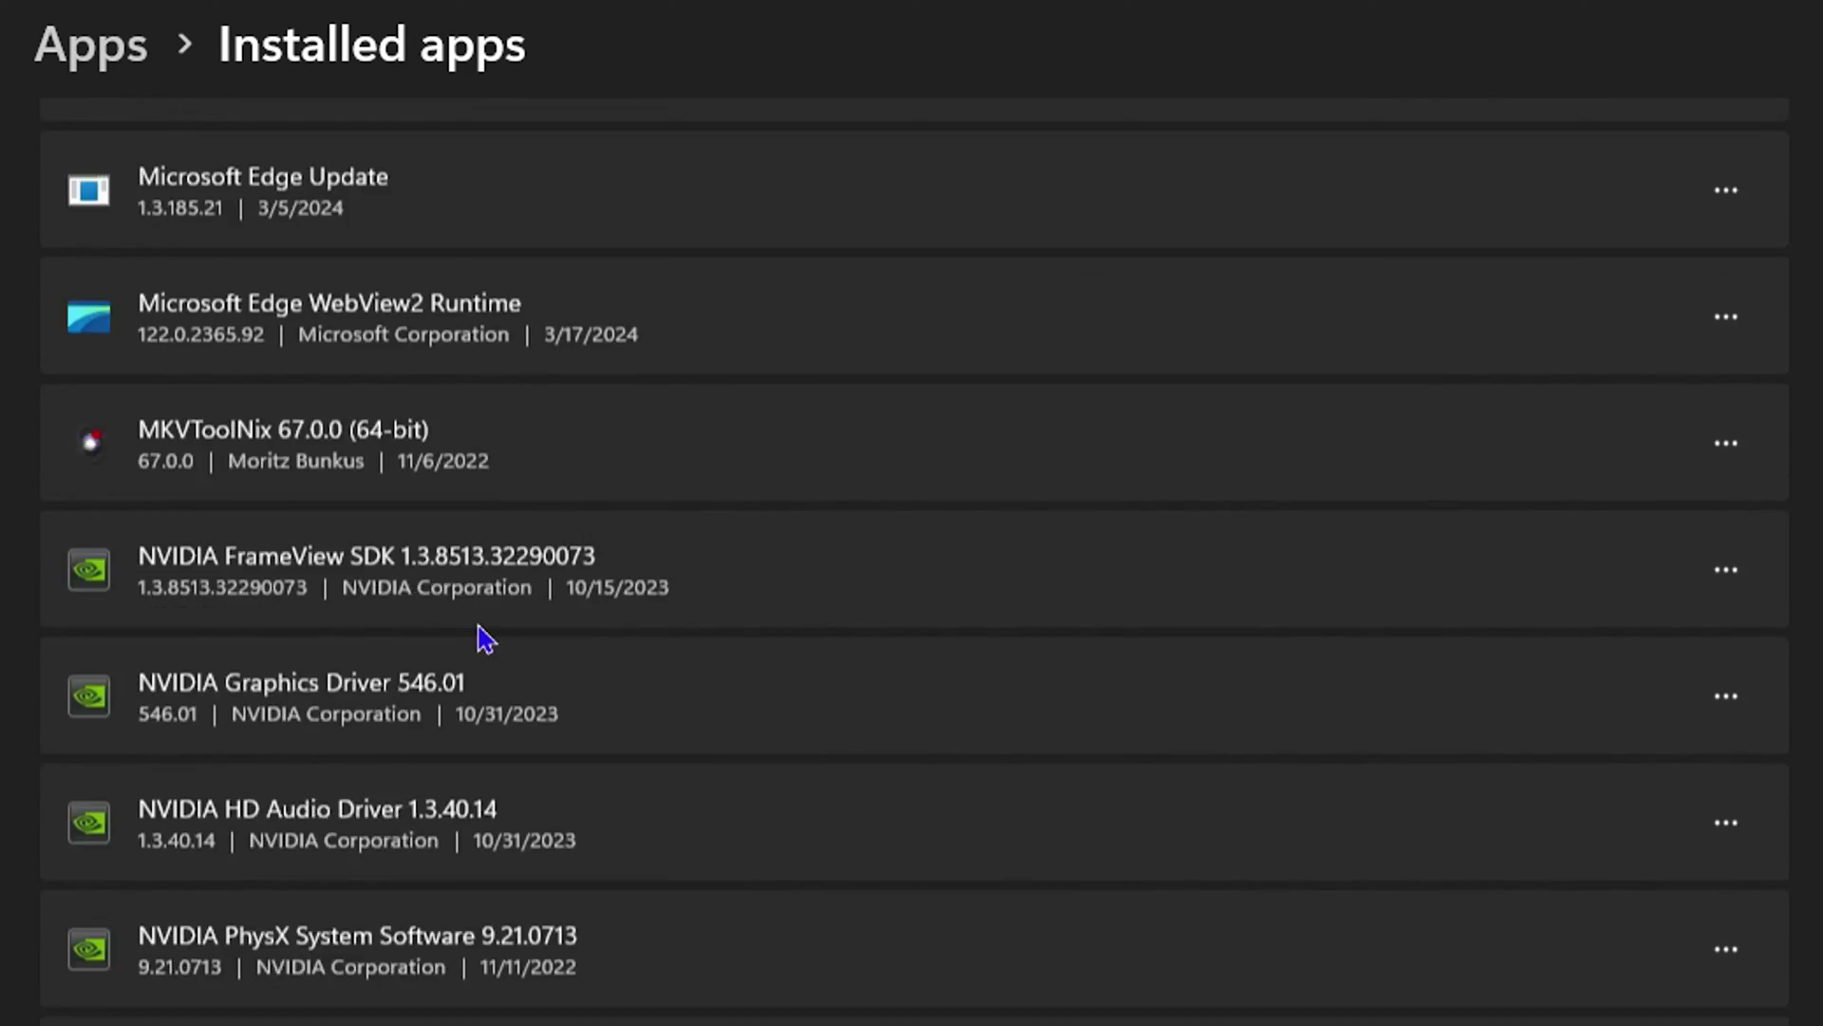
{"action": "scroll", "coordinate": [635, 684], "scroll_direction": "up", "scroll_amount": 20}
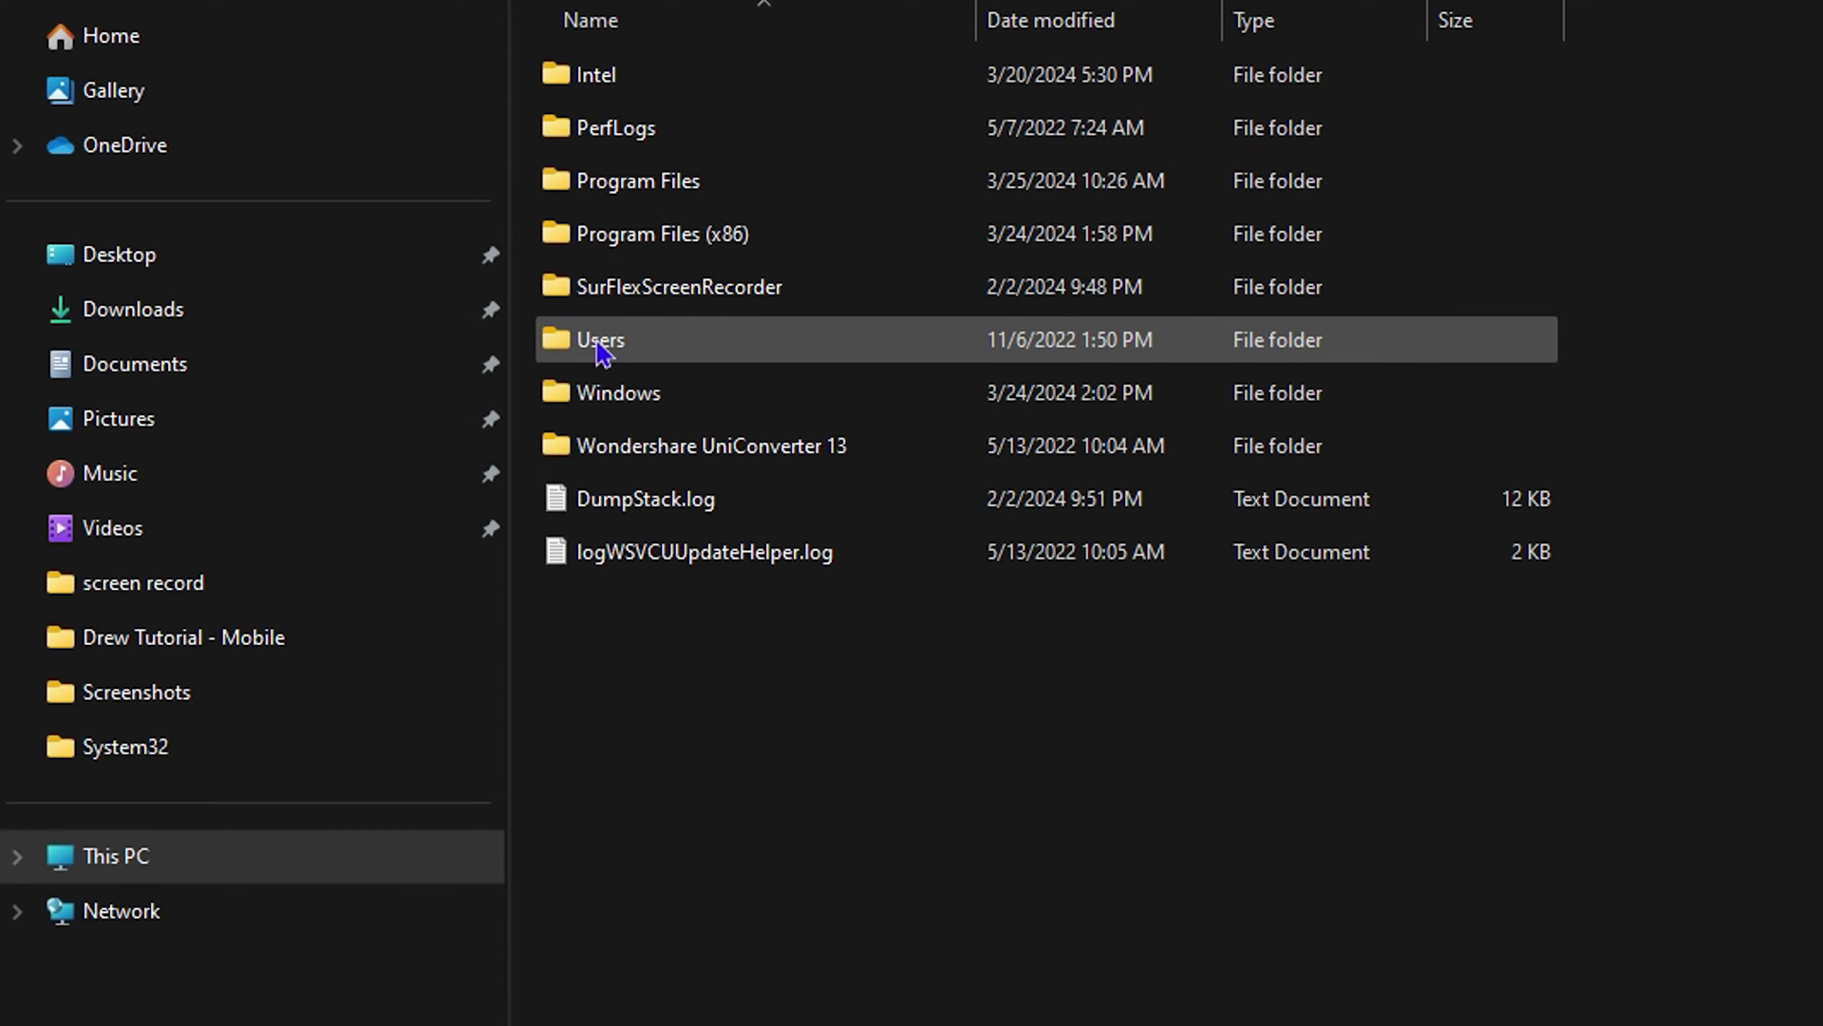
Check the Local Disk (C:) folders in File Explorer for size information
{"action": "mouse_move", "coordinate": [602, 353]}
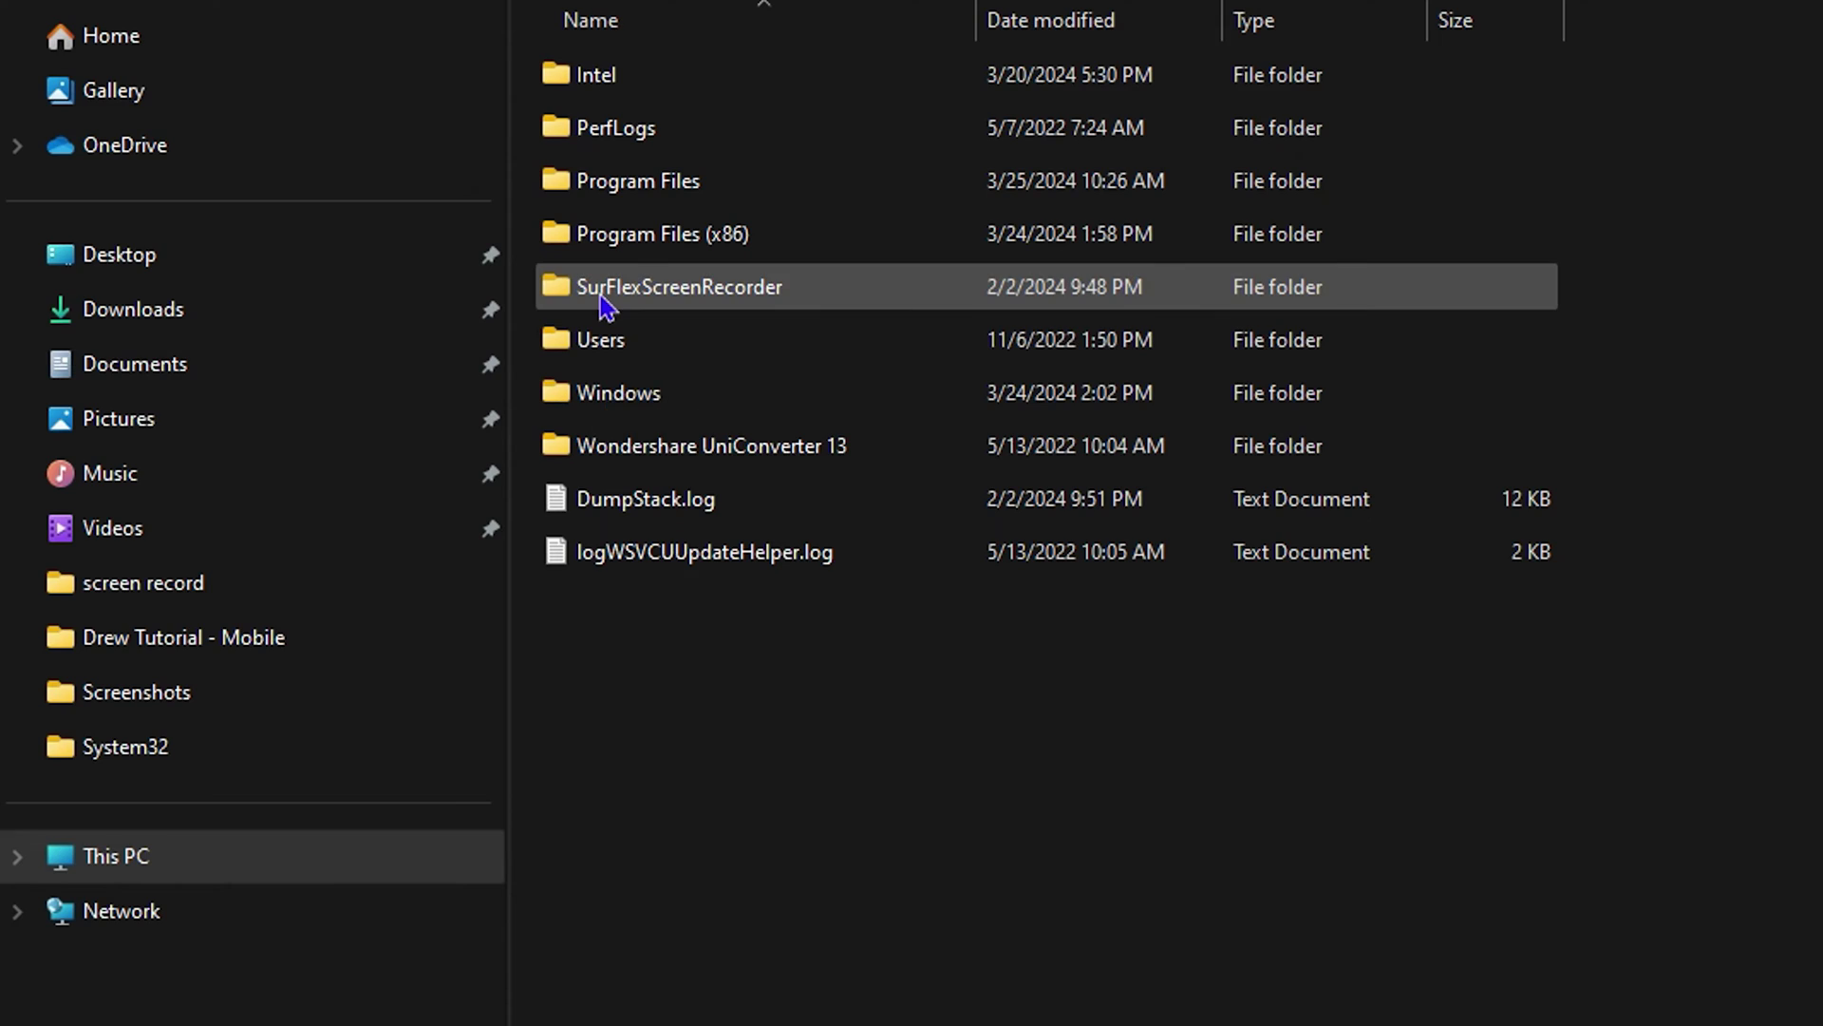
{"action": "mouse_move", "coordinate": [601, 299]}
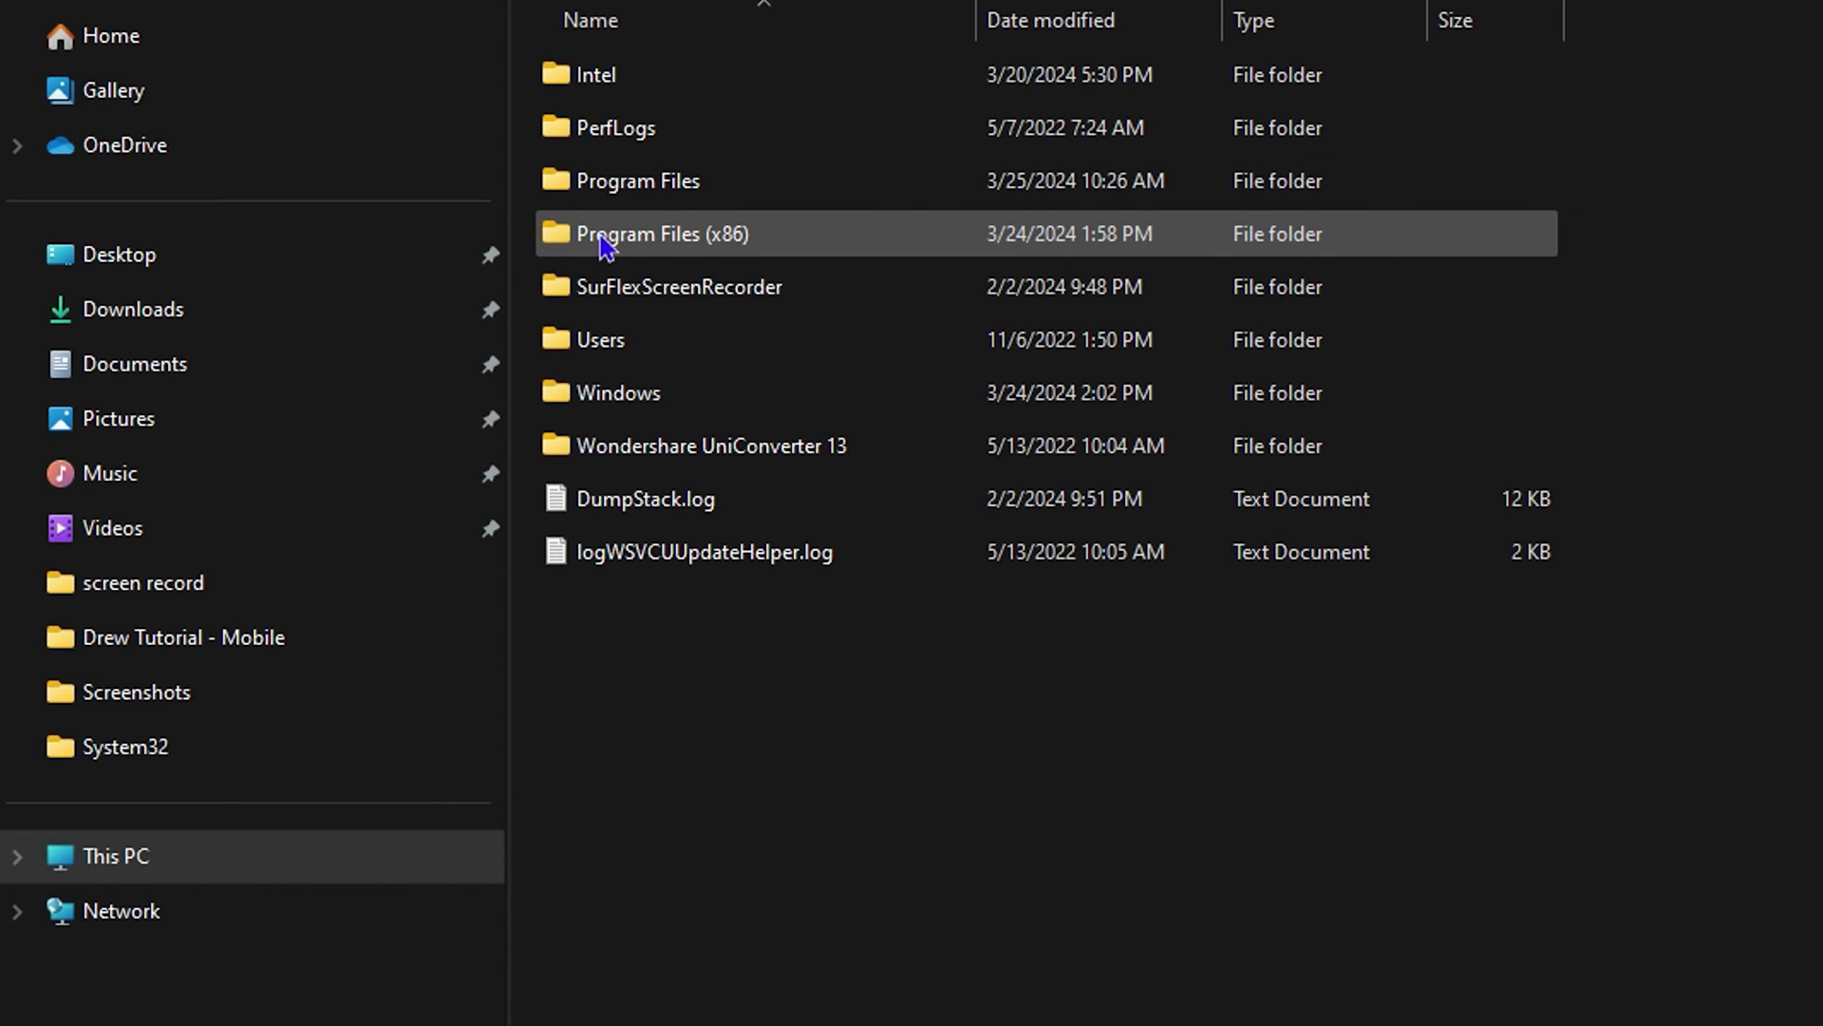
{"action": "mouse_move", "coordinate": [604, 245]}
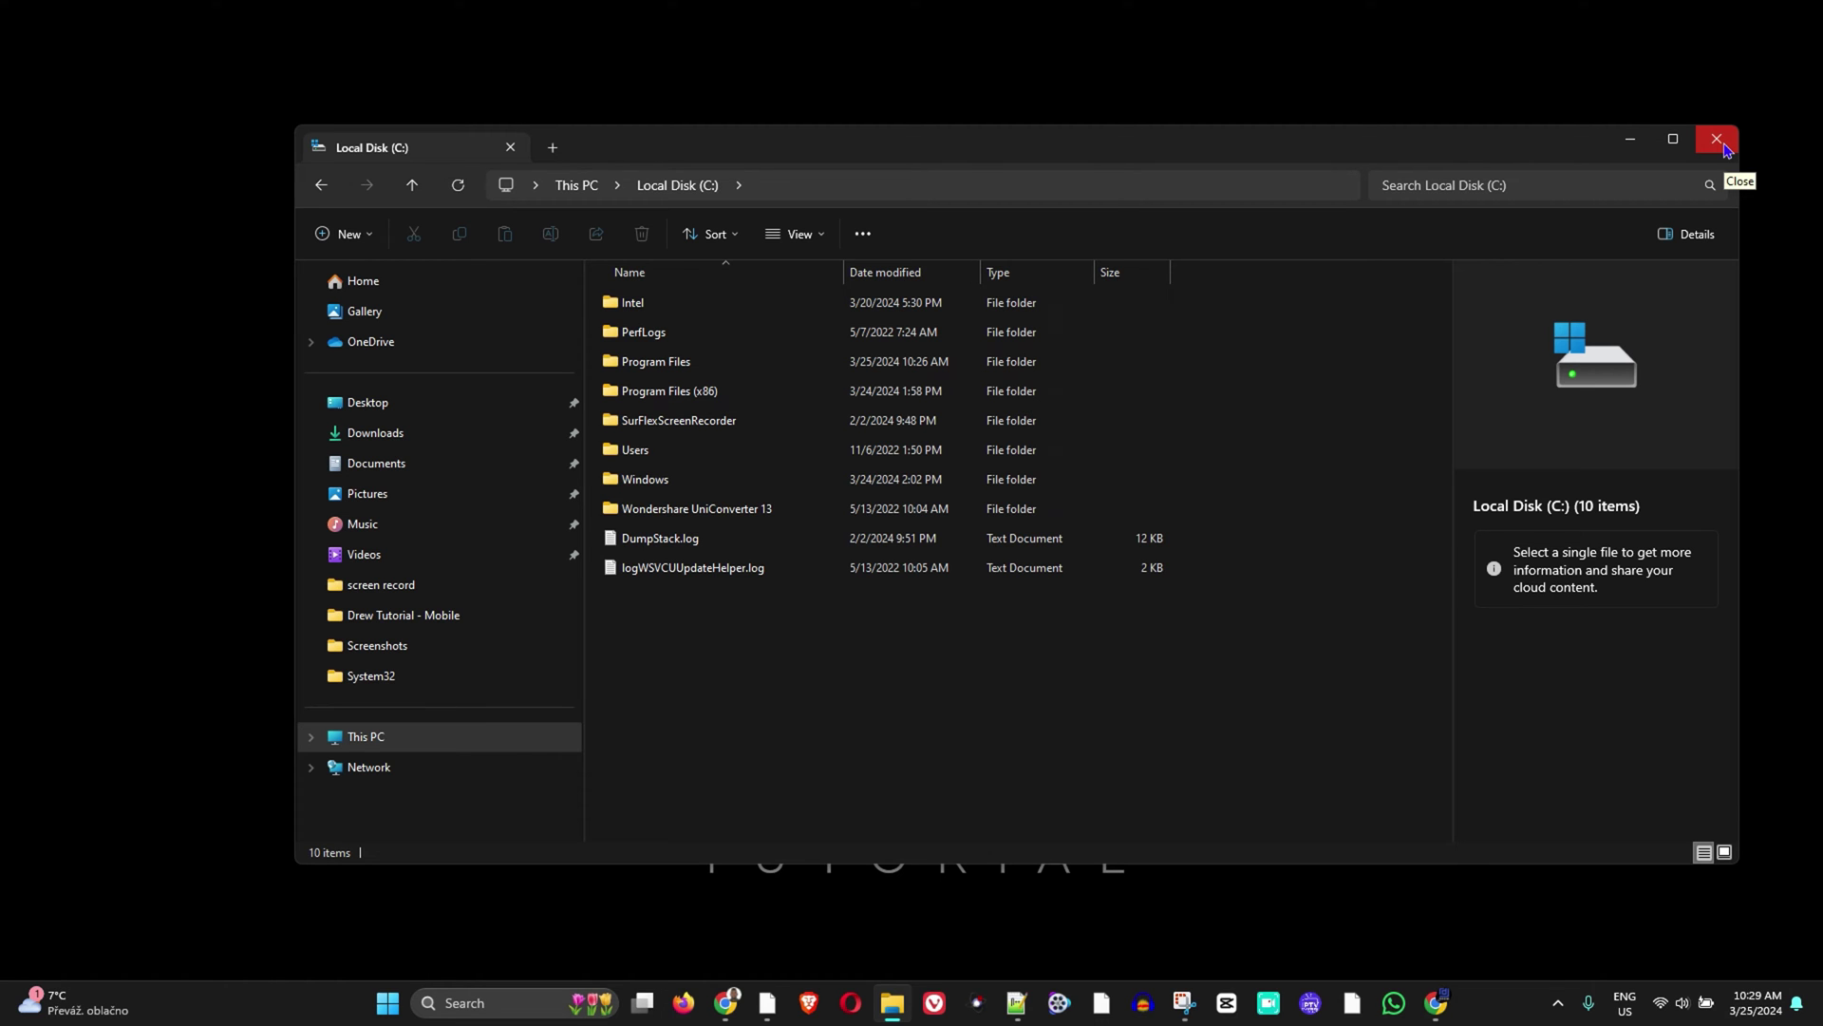
Close File Explorer and bring up a maximized Chrome window
{"action": "left_click", "coordinate": [1717, 140]}
{"action": "mouse_move", "coordinate": [1436, 1003]}
{"action": "left_click", "coordinate": [1531, 923]}
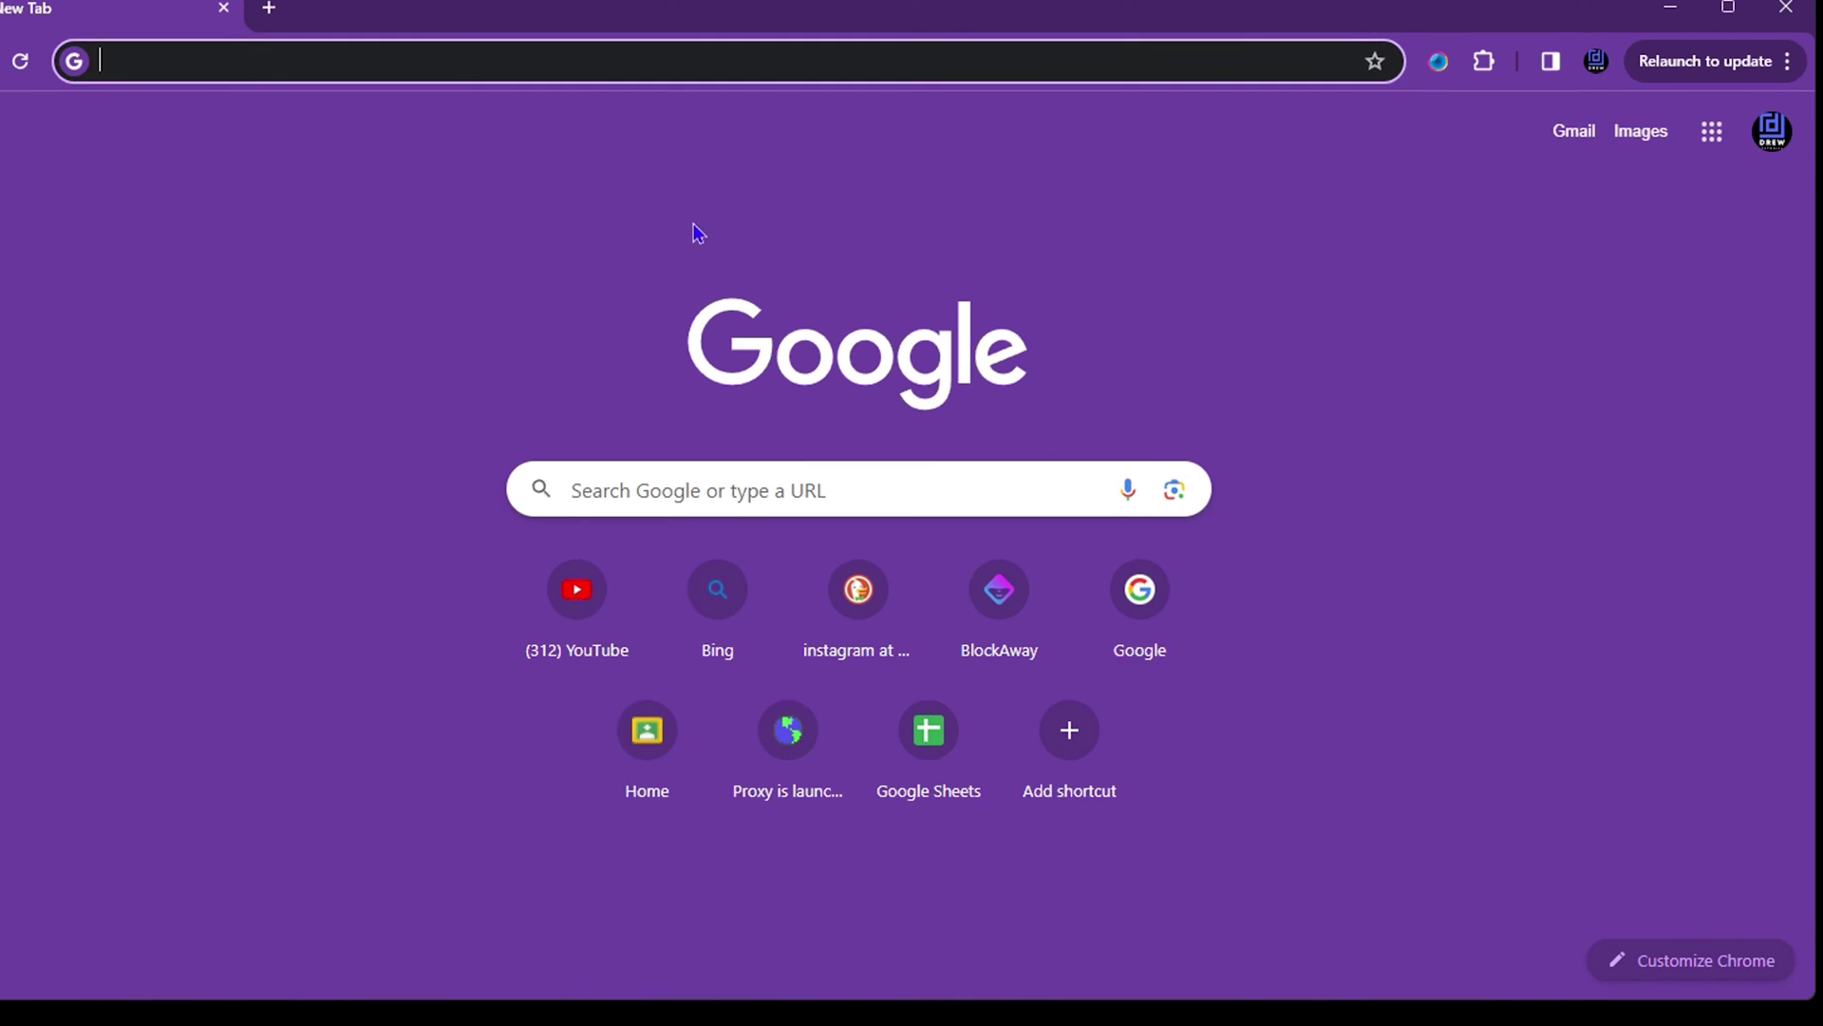
{"action": "left_click", "coordinate": [1729, 8]}
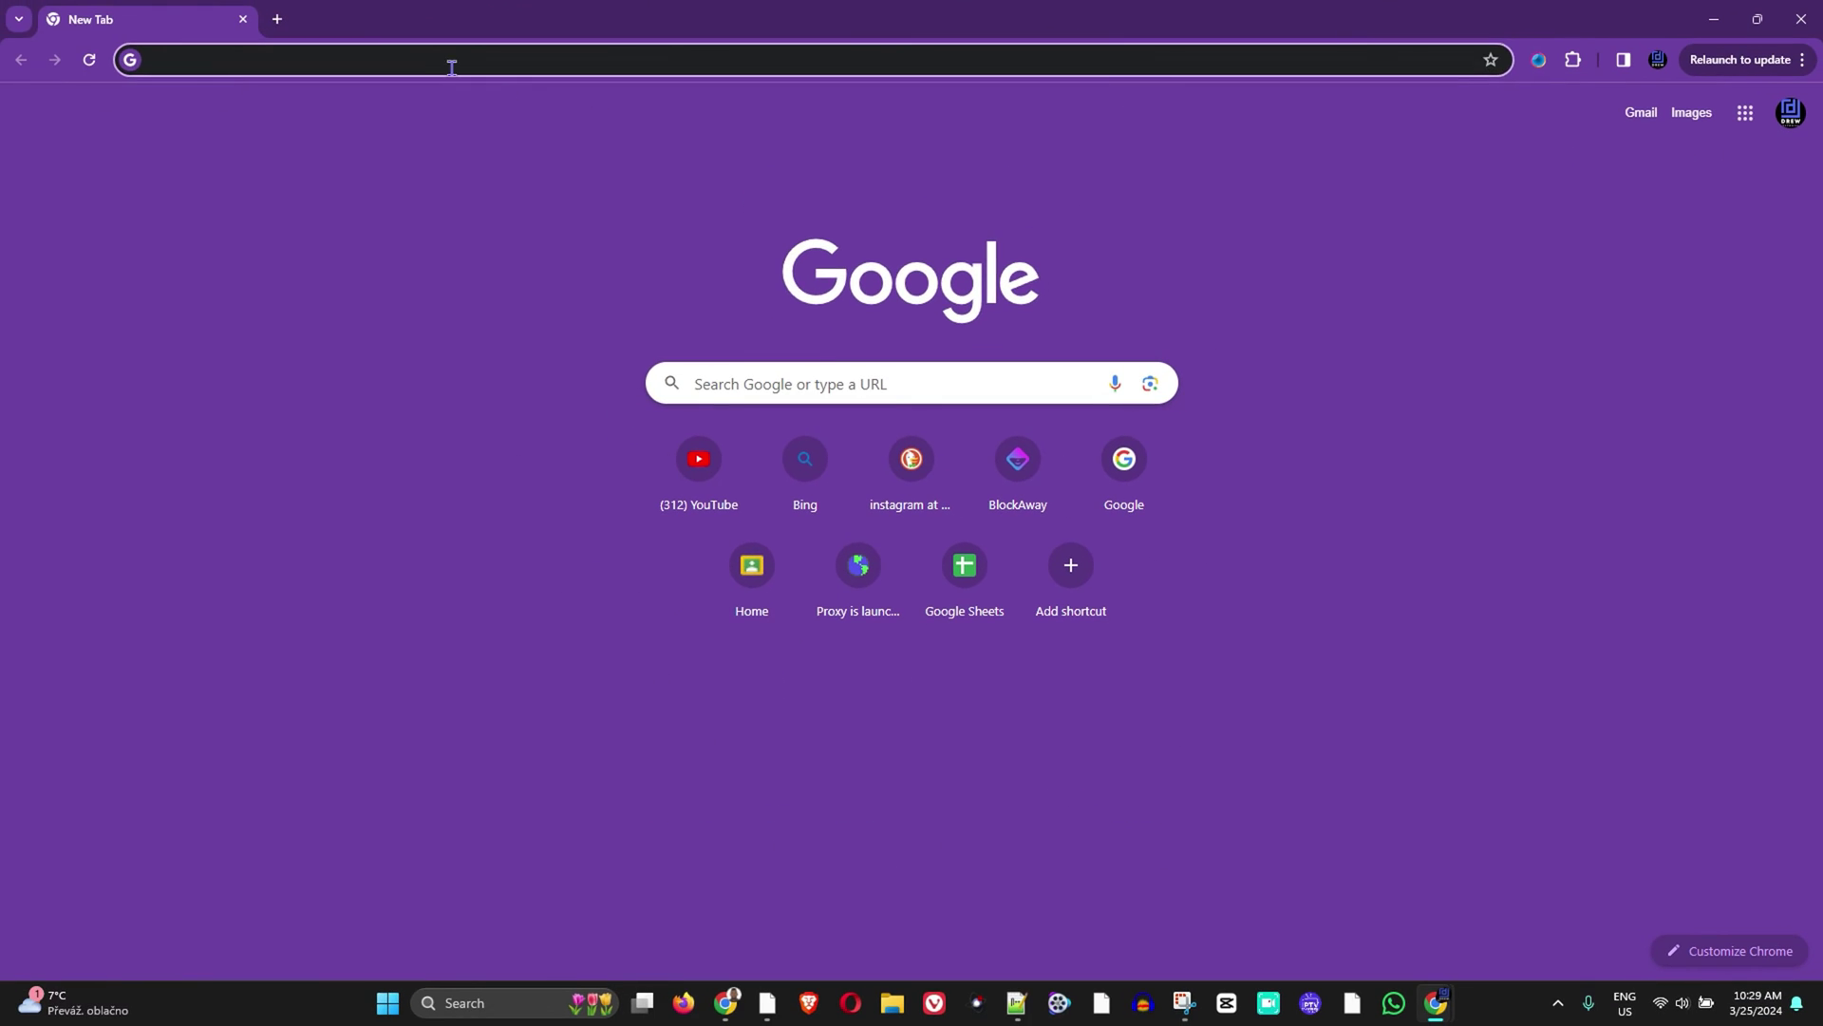
Search for 'Total Commander' and open the ghisler.com 11.03 download page
{"action": "left_click", "coordinate": [452, 67]}
{"action": "type", "text": "Total Commander"}
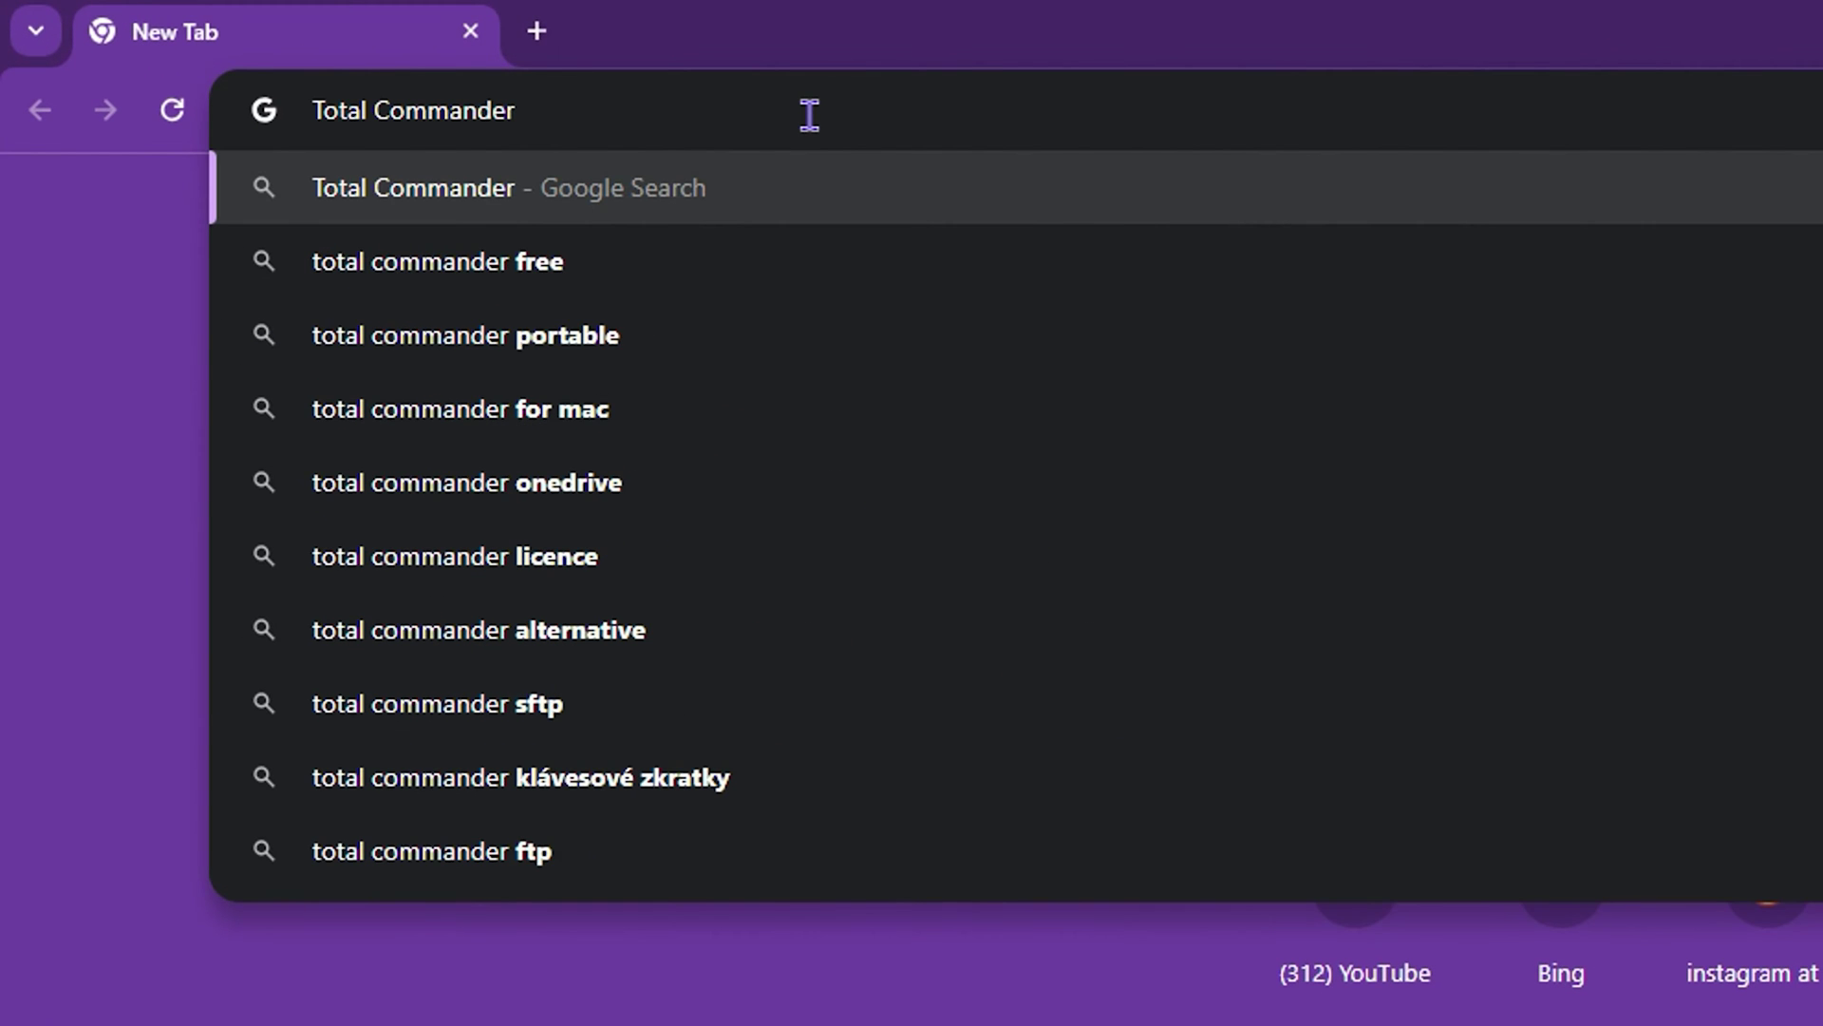
{"action": "key", "text": "Return"}
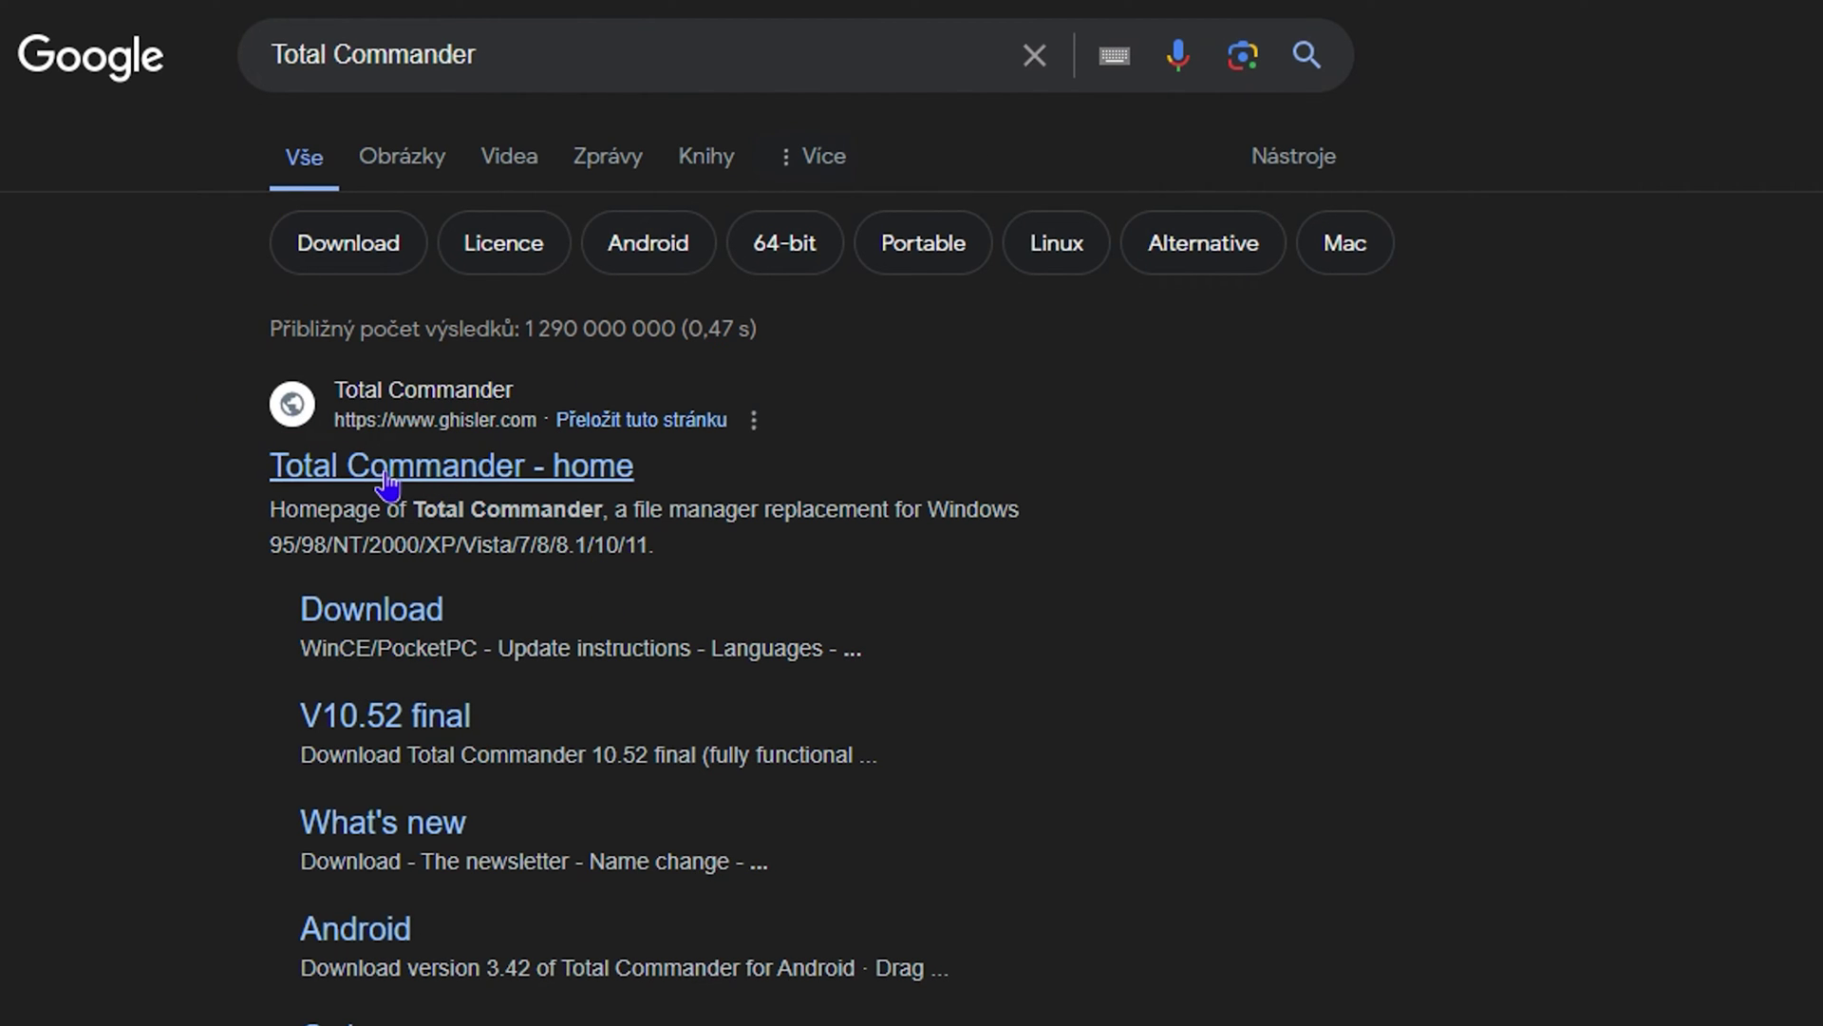
{"action": "left_click", "coordinate": [317, 623]}
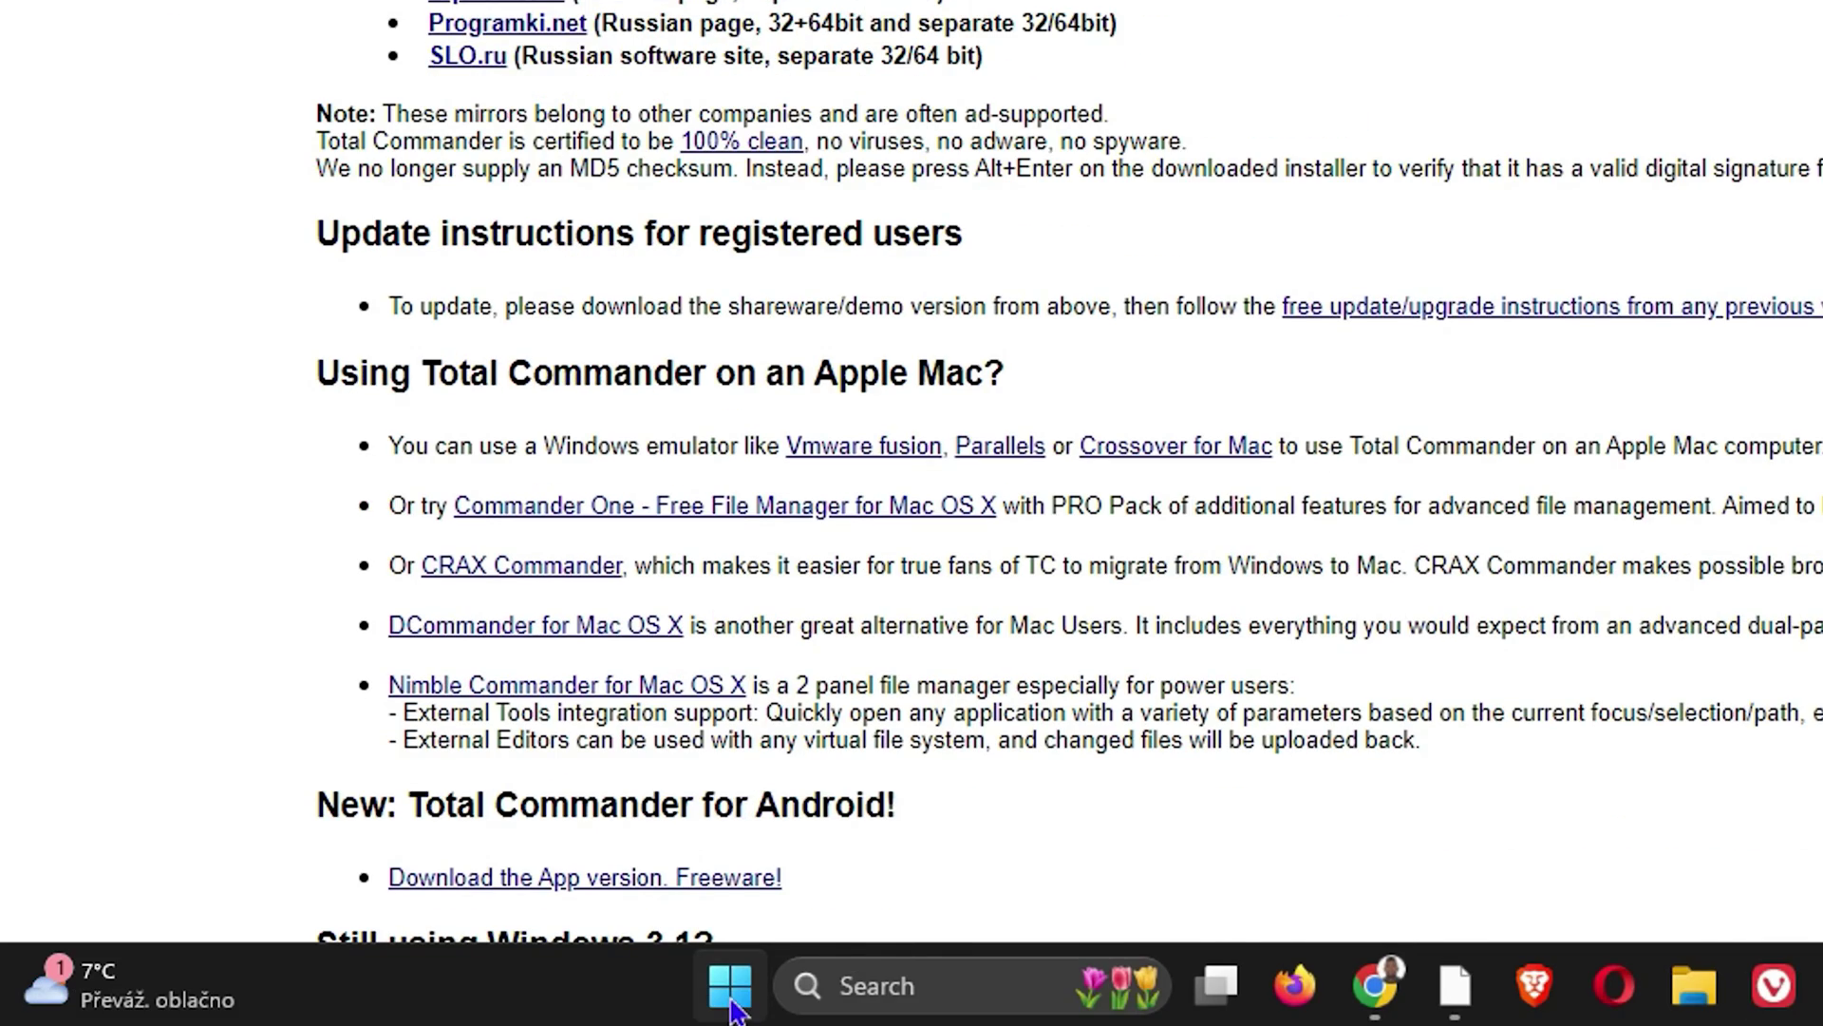
{"action": "left_click", "coordinate": [732, 997]}
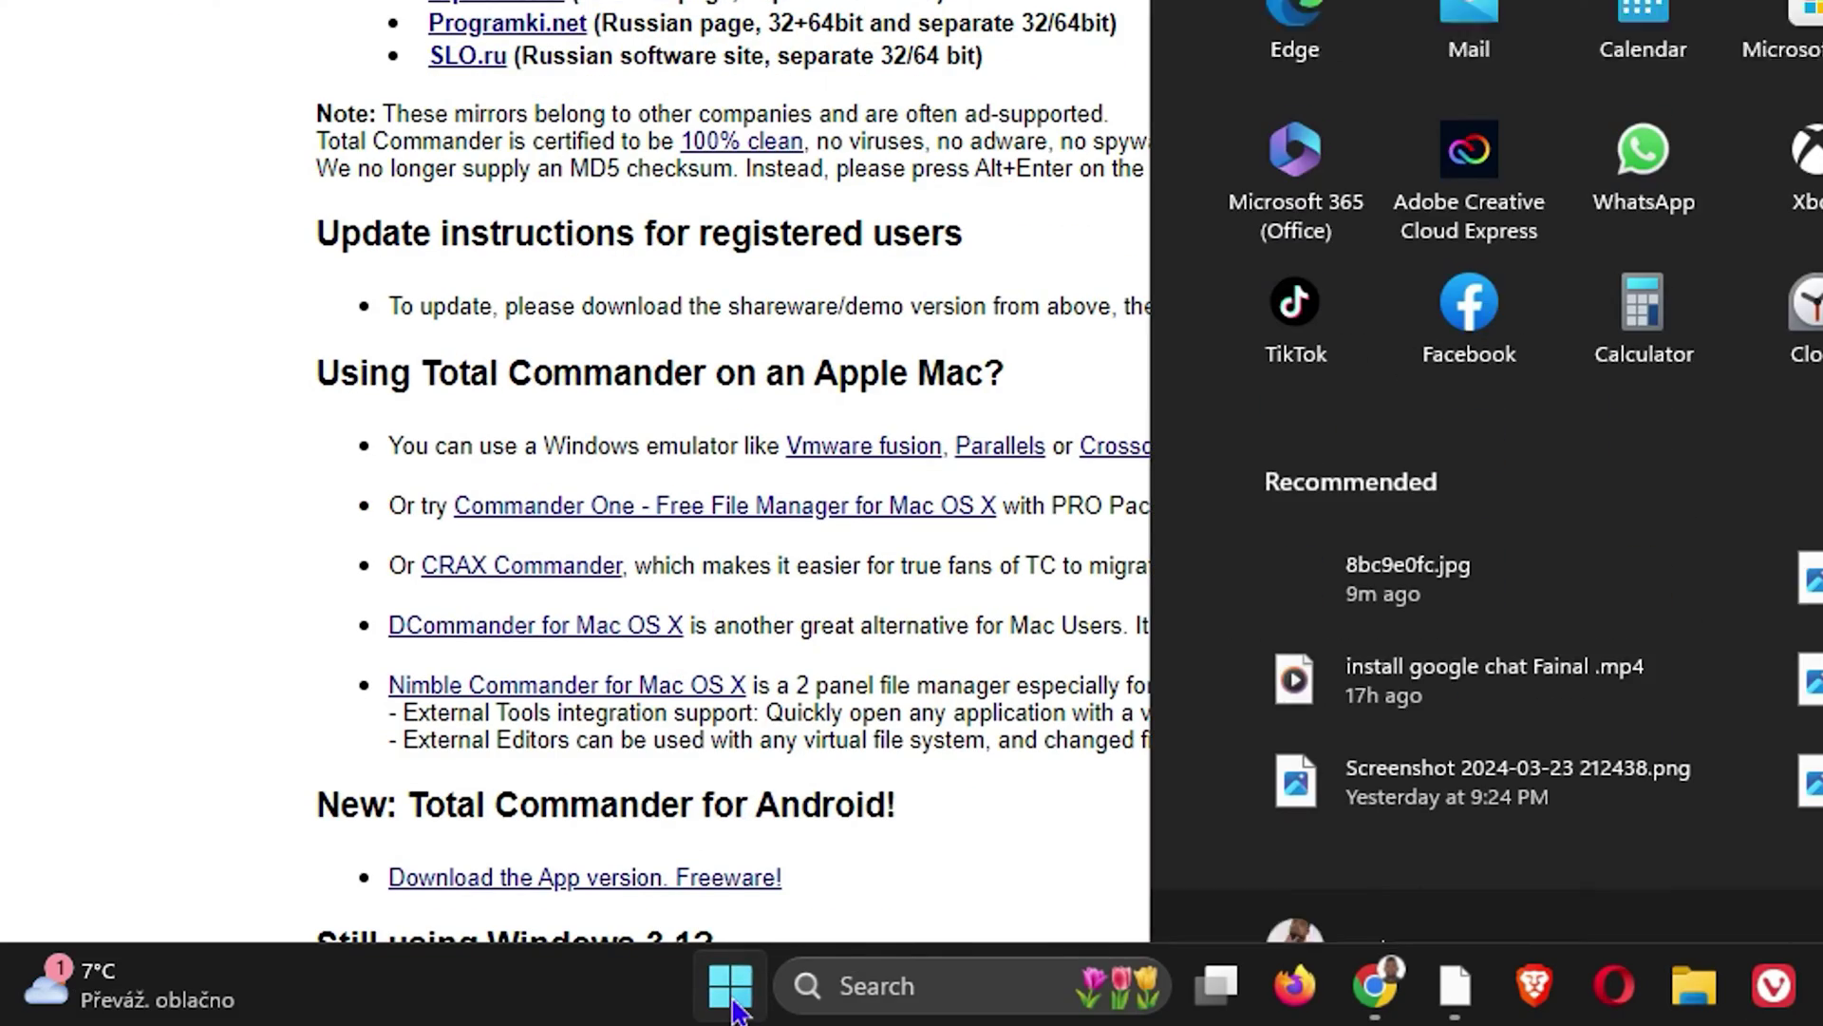
{"action": "type", "text": "system Information"}
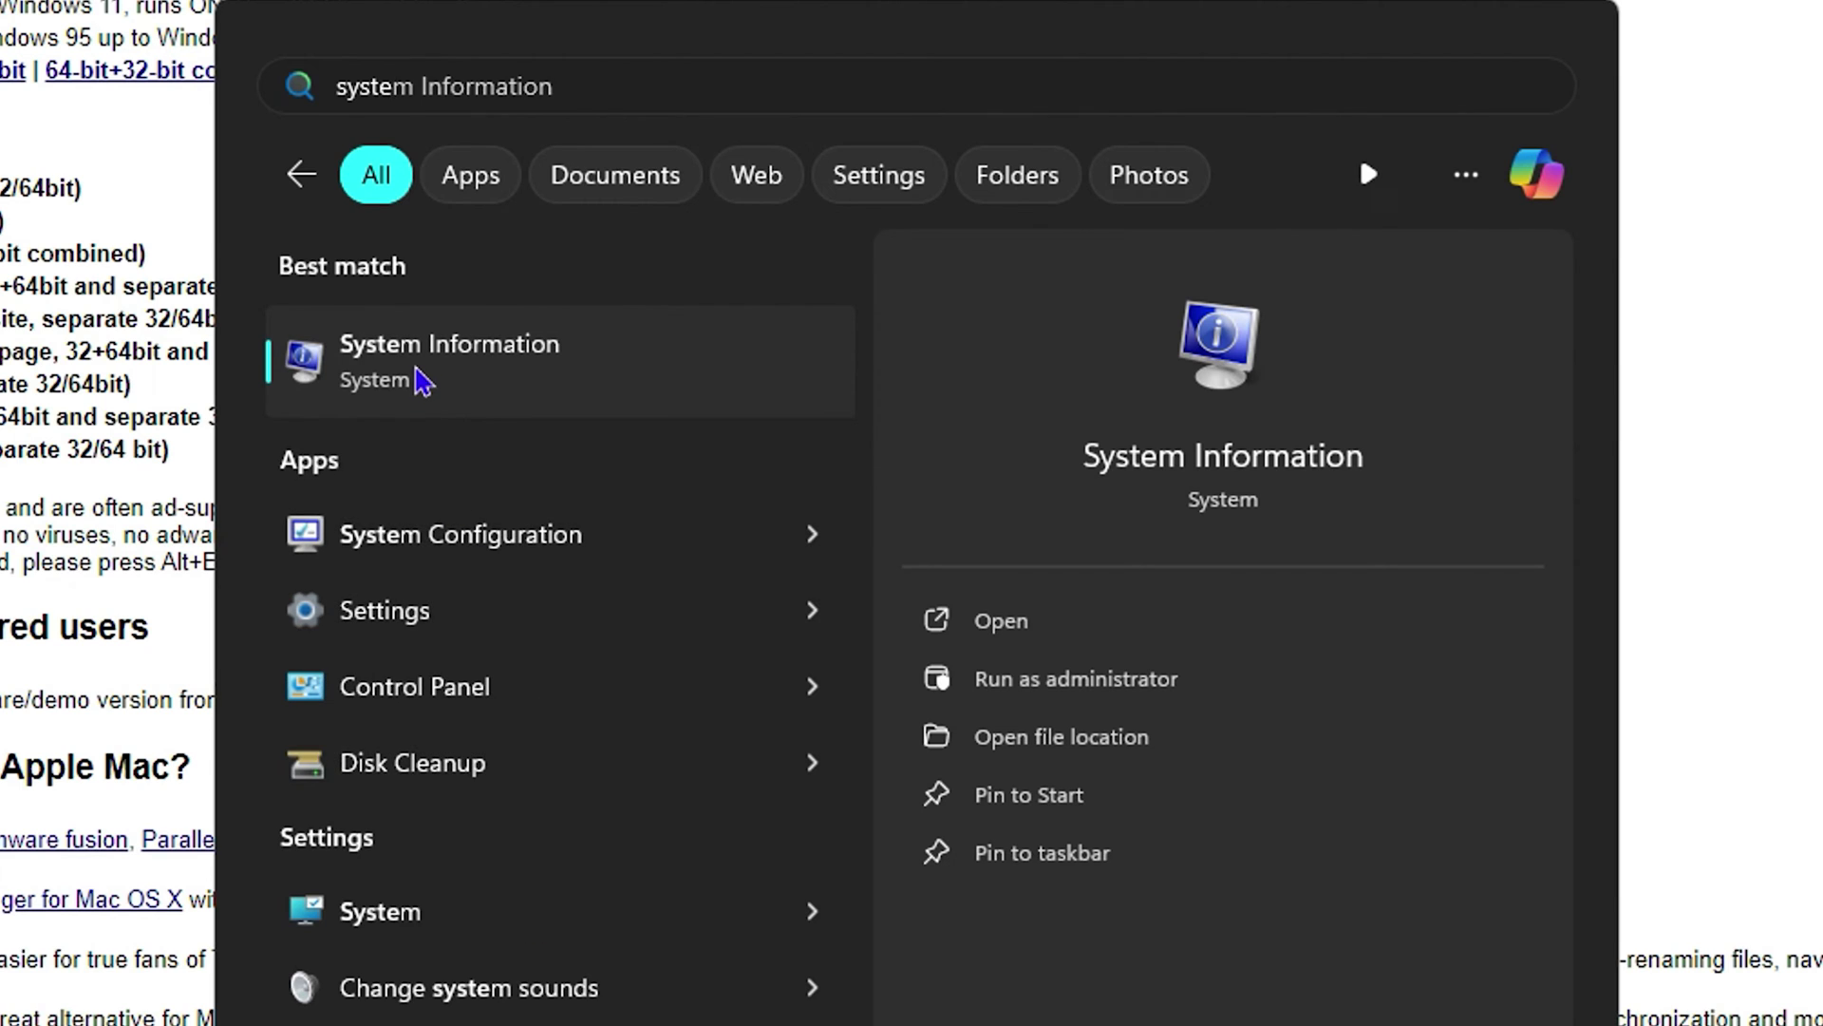
{"action": "left_click", "coordinate": [475, 376]}
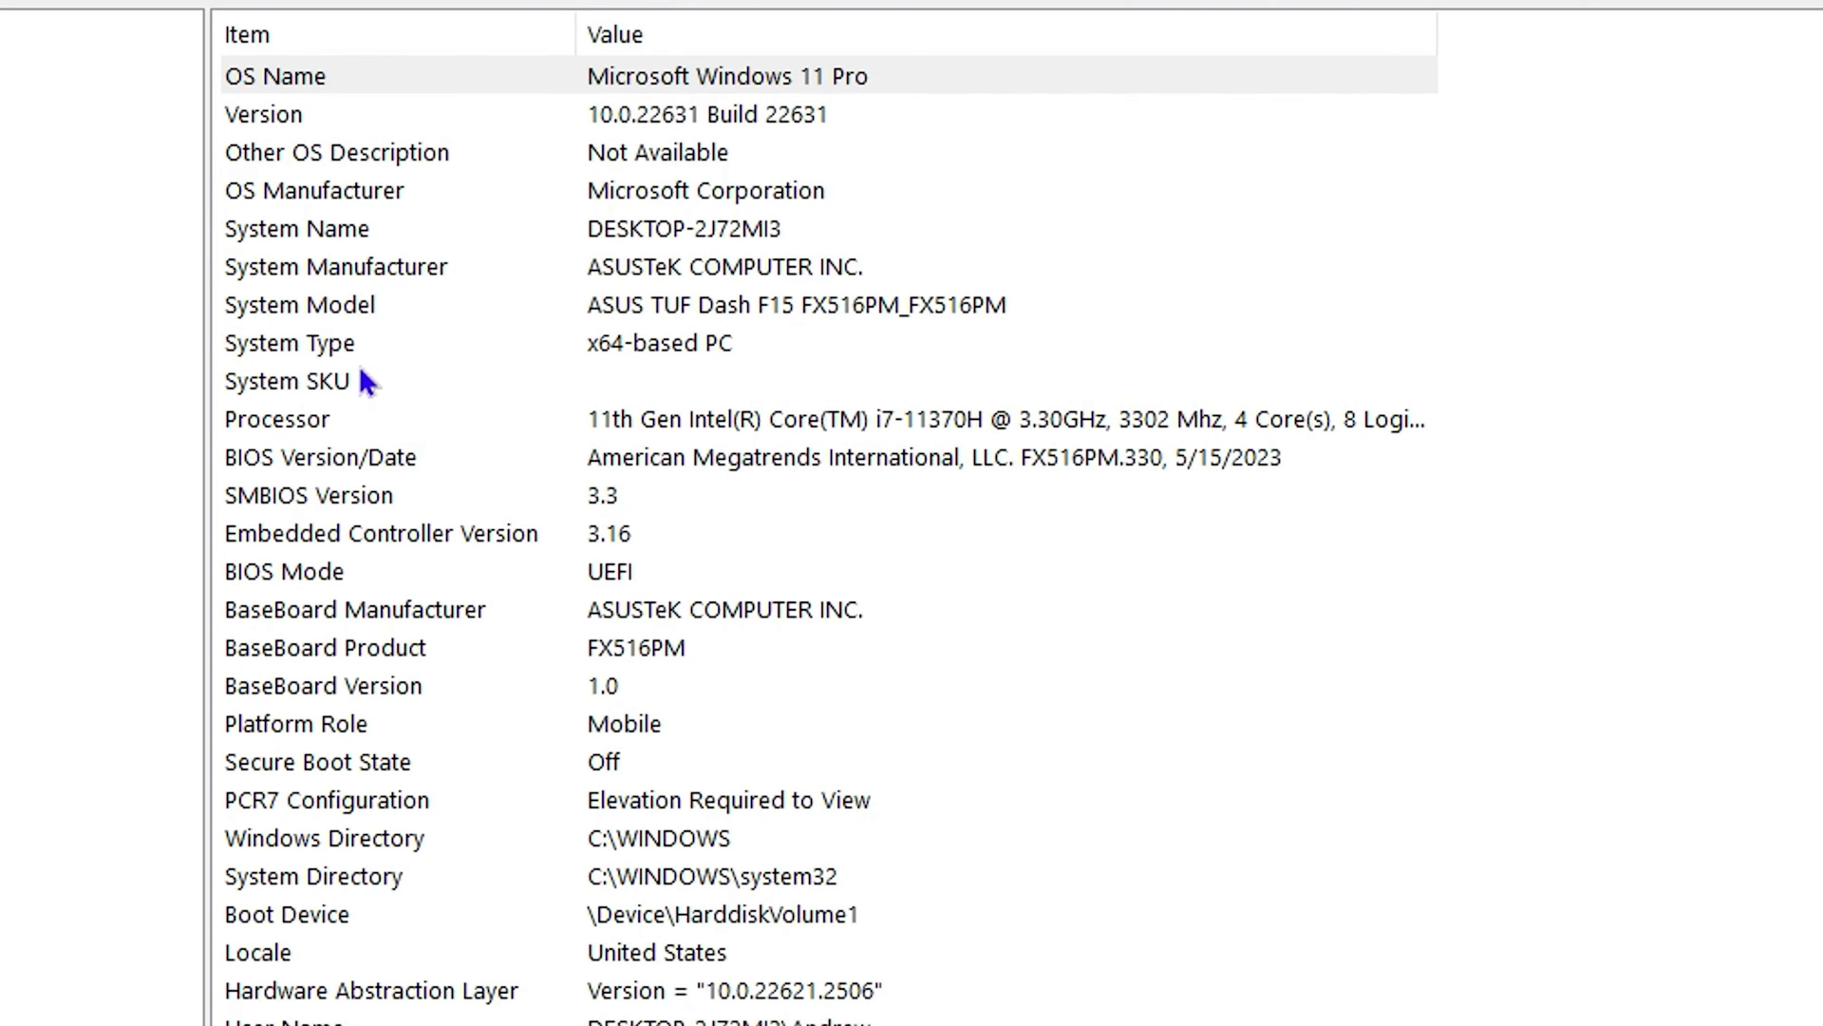
{"action": "left_click", "coordinate": [623, 342]}
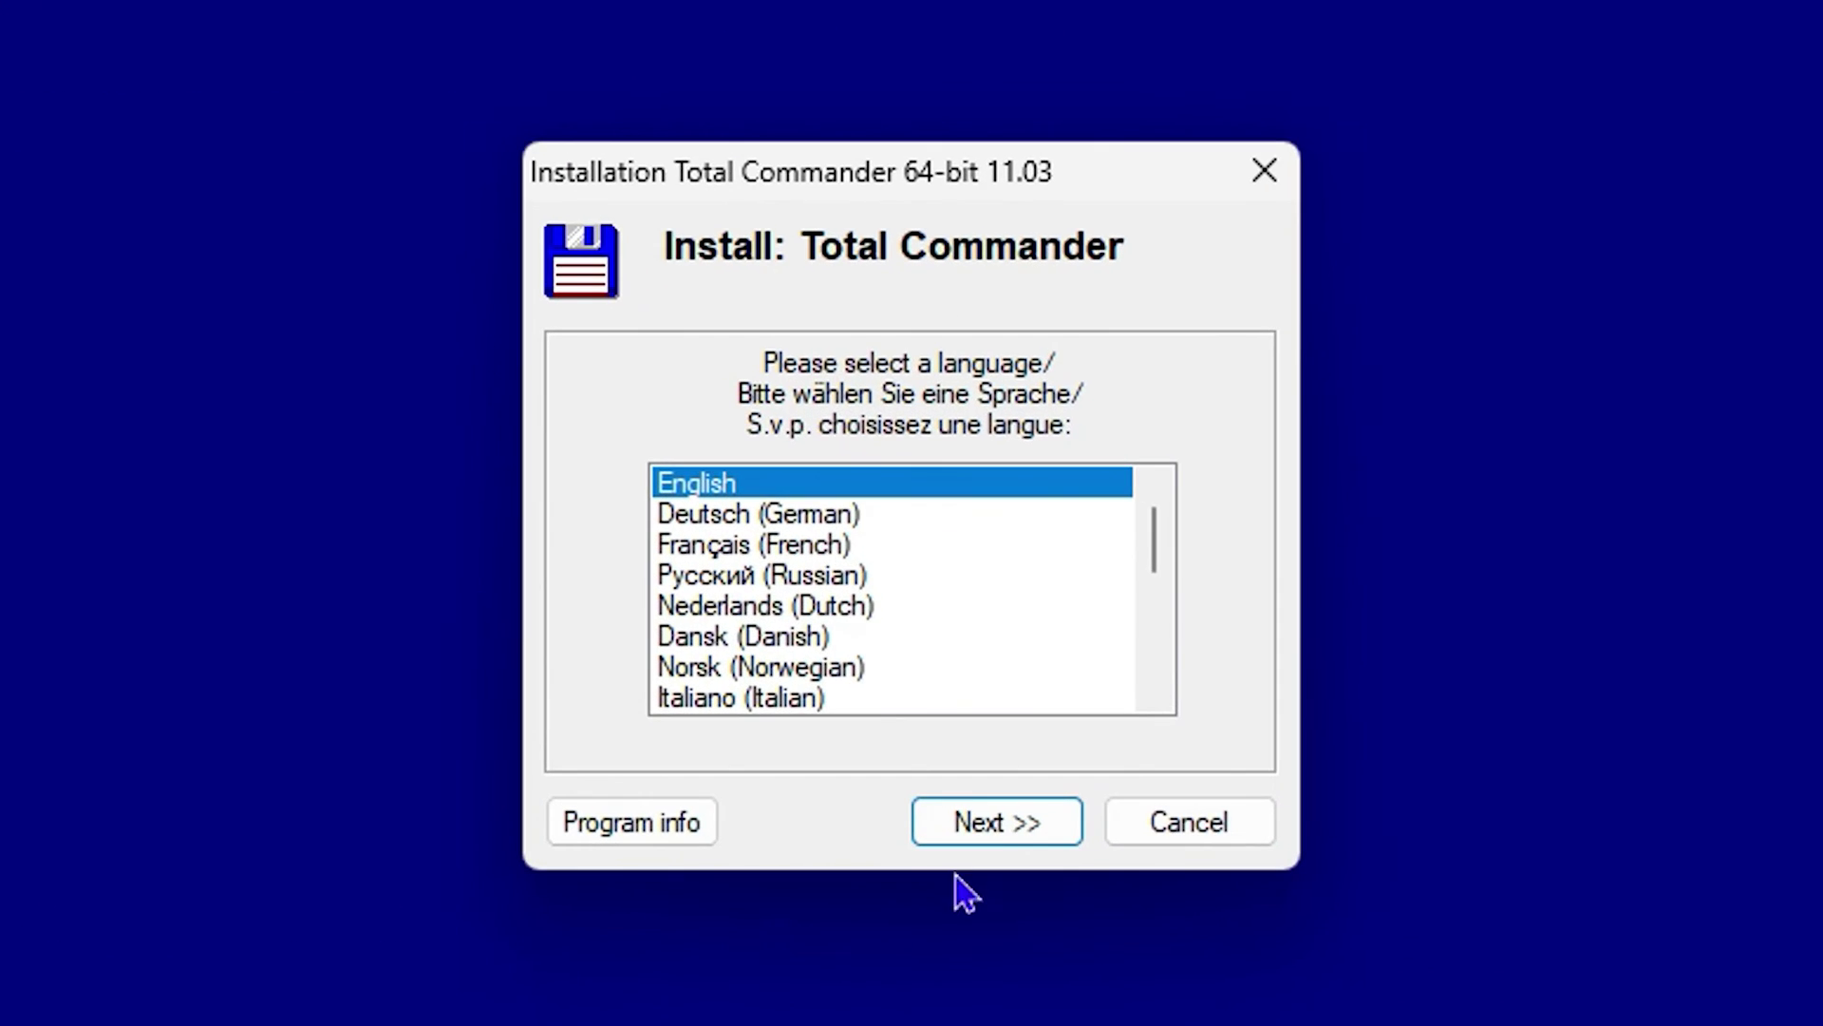
Install Total Commander 64-bit 11.03 into C:\Program Files\totalcmd using the default language, ini and shortcut settings
{"action": "left_click", "coordinate": [989, 824]}
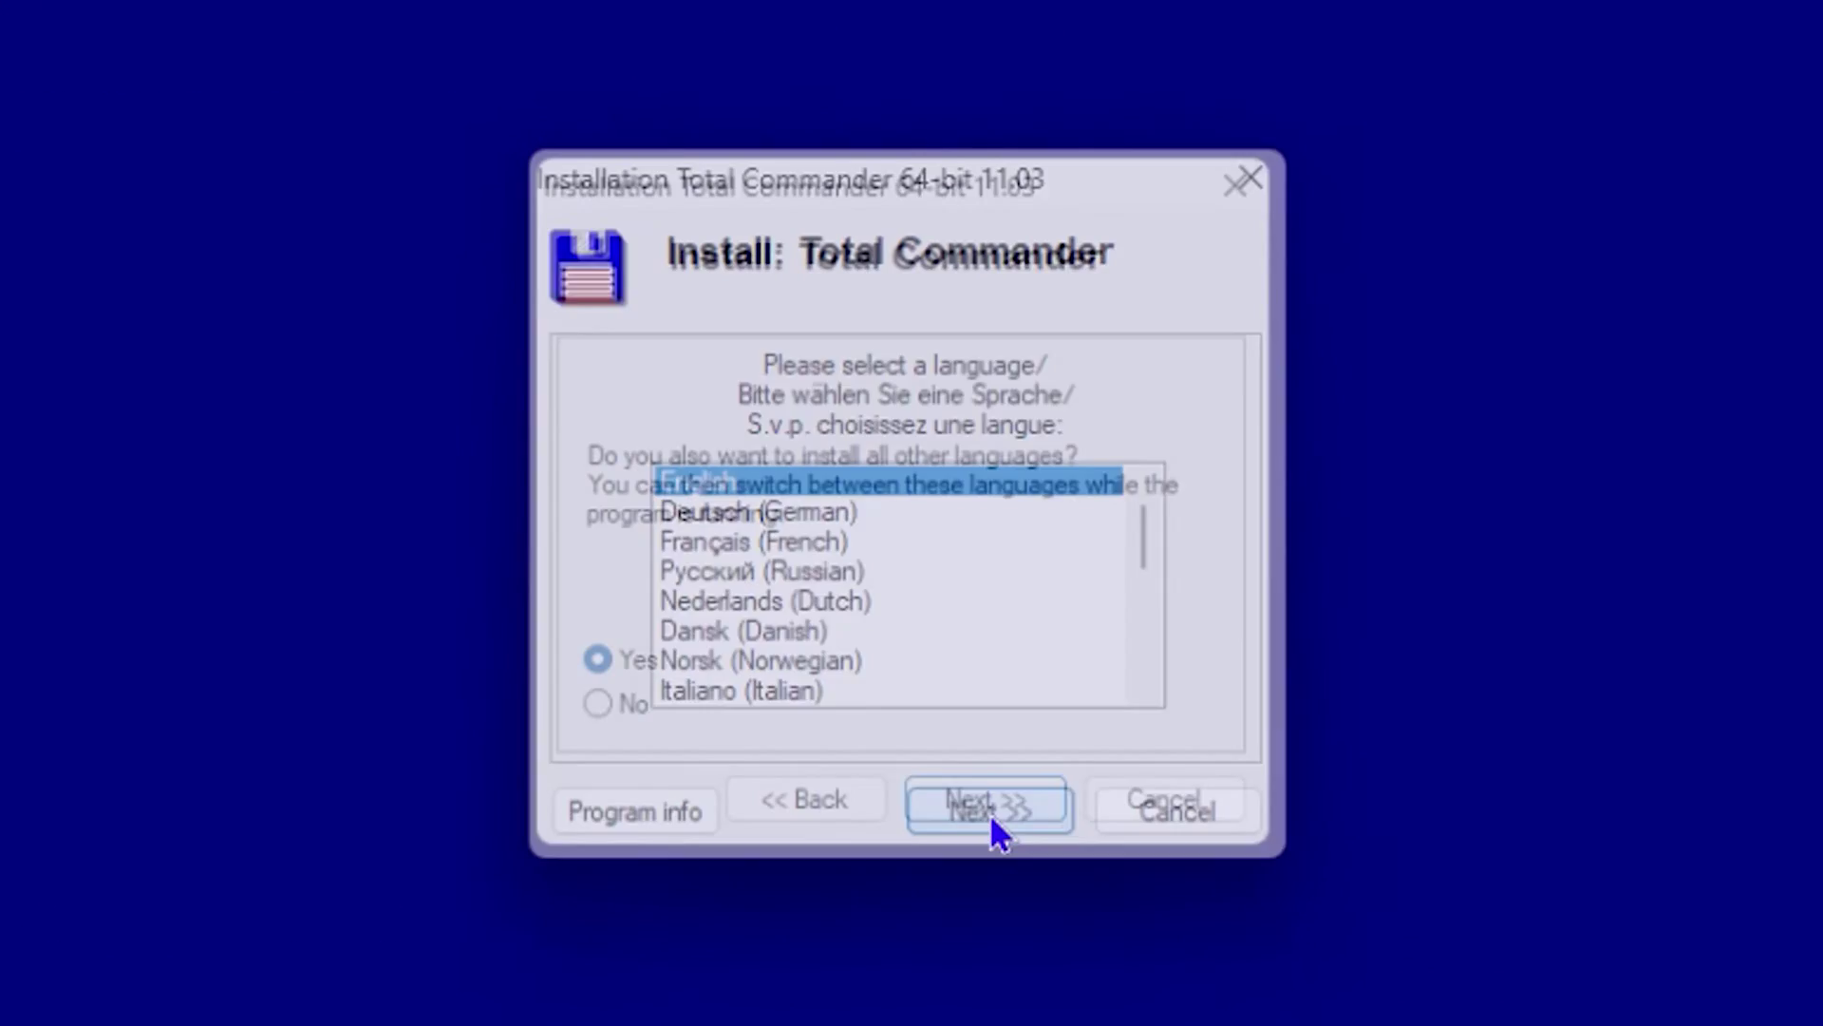
{"action": "left_click", "coordinate": [993, 820]}
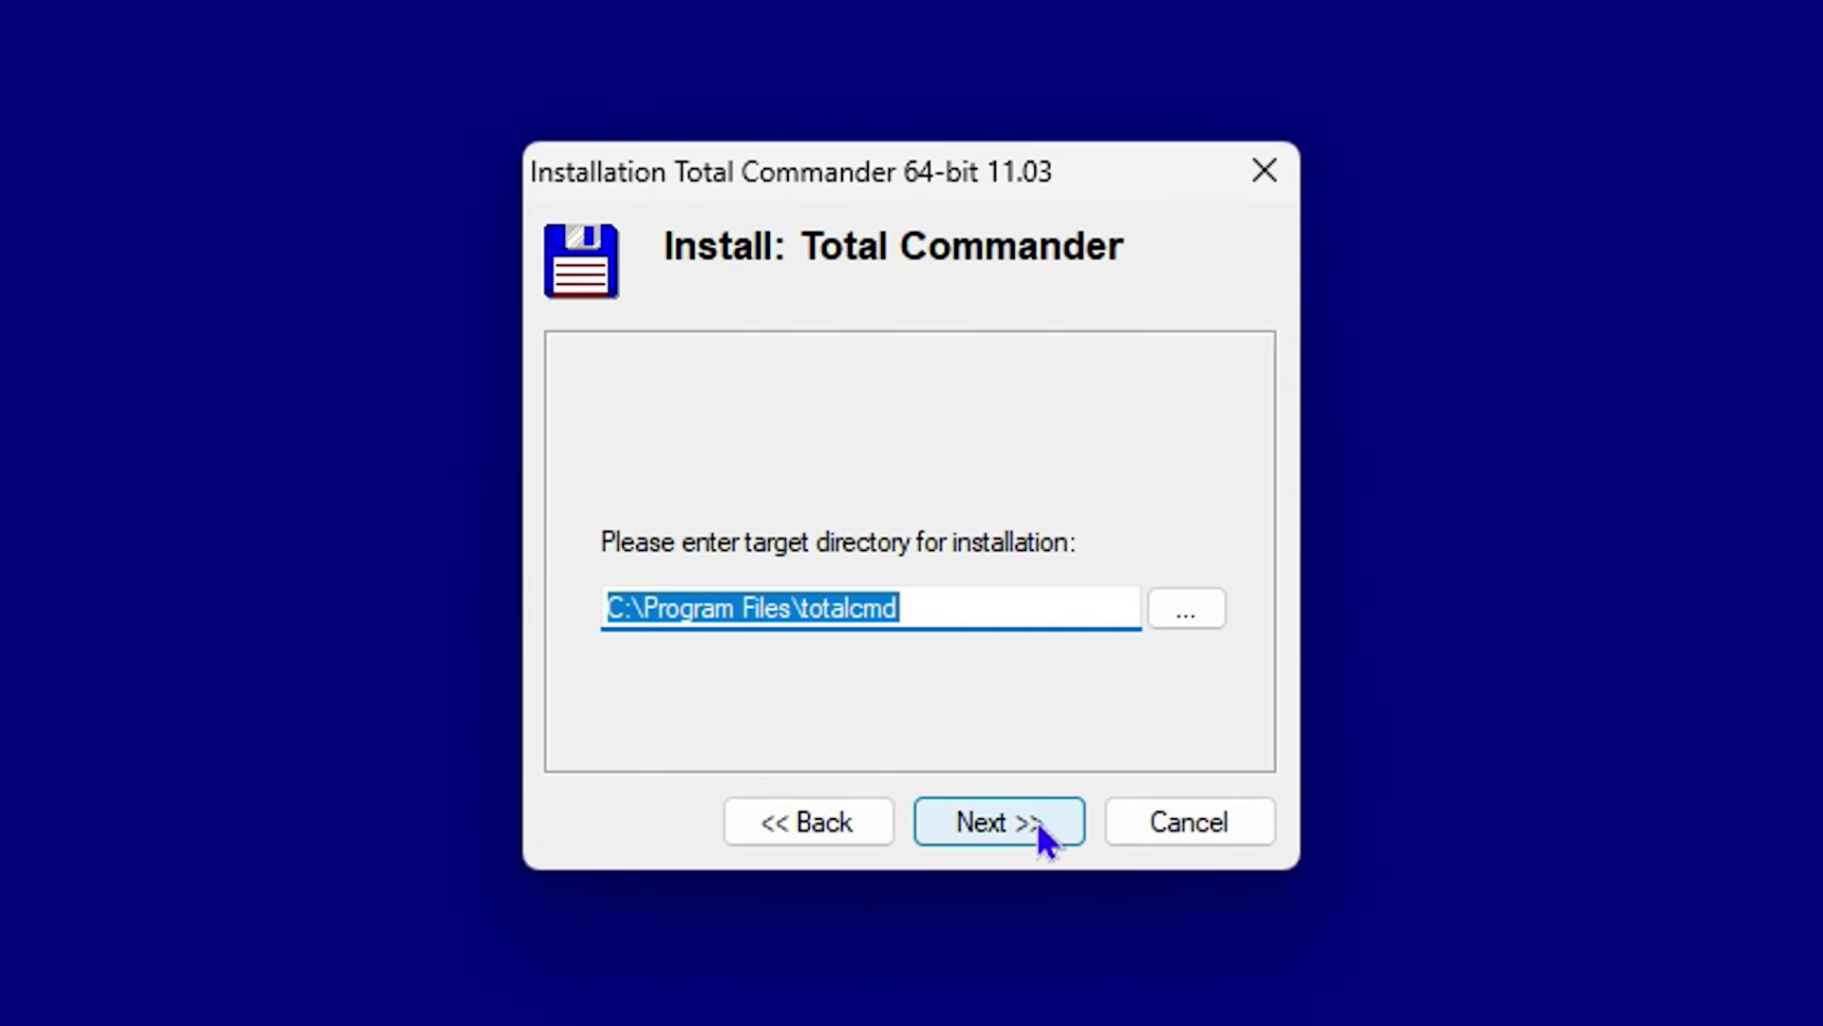
{"action": "left_click", "coordinate": [1038, 824]}
{"action": "left_click", "coordinate": [1025, 822]}
{"action": "left_click", "coordinate": [1024, 824]}
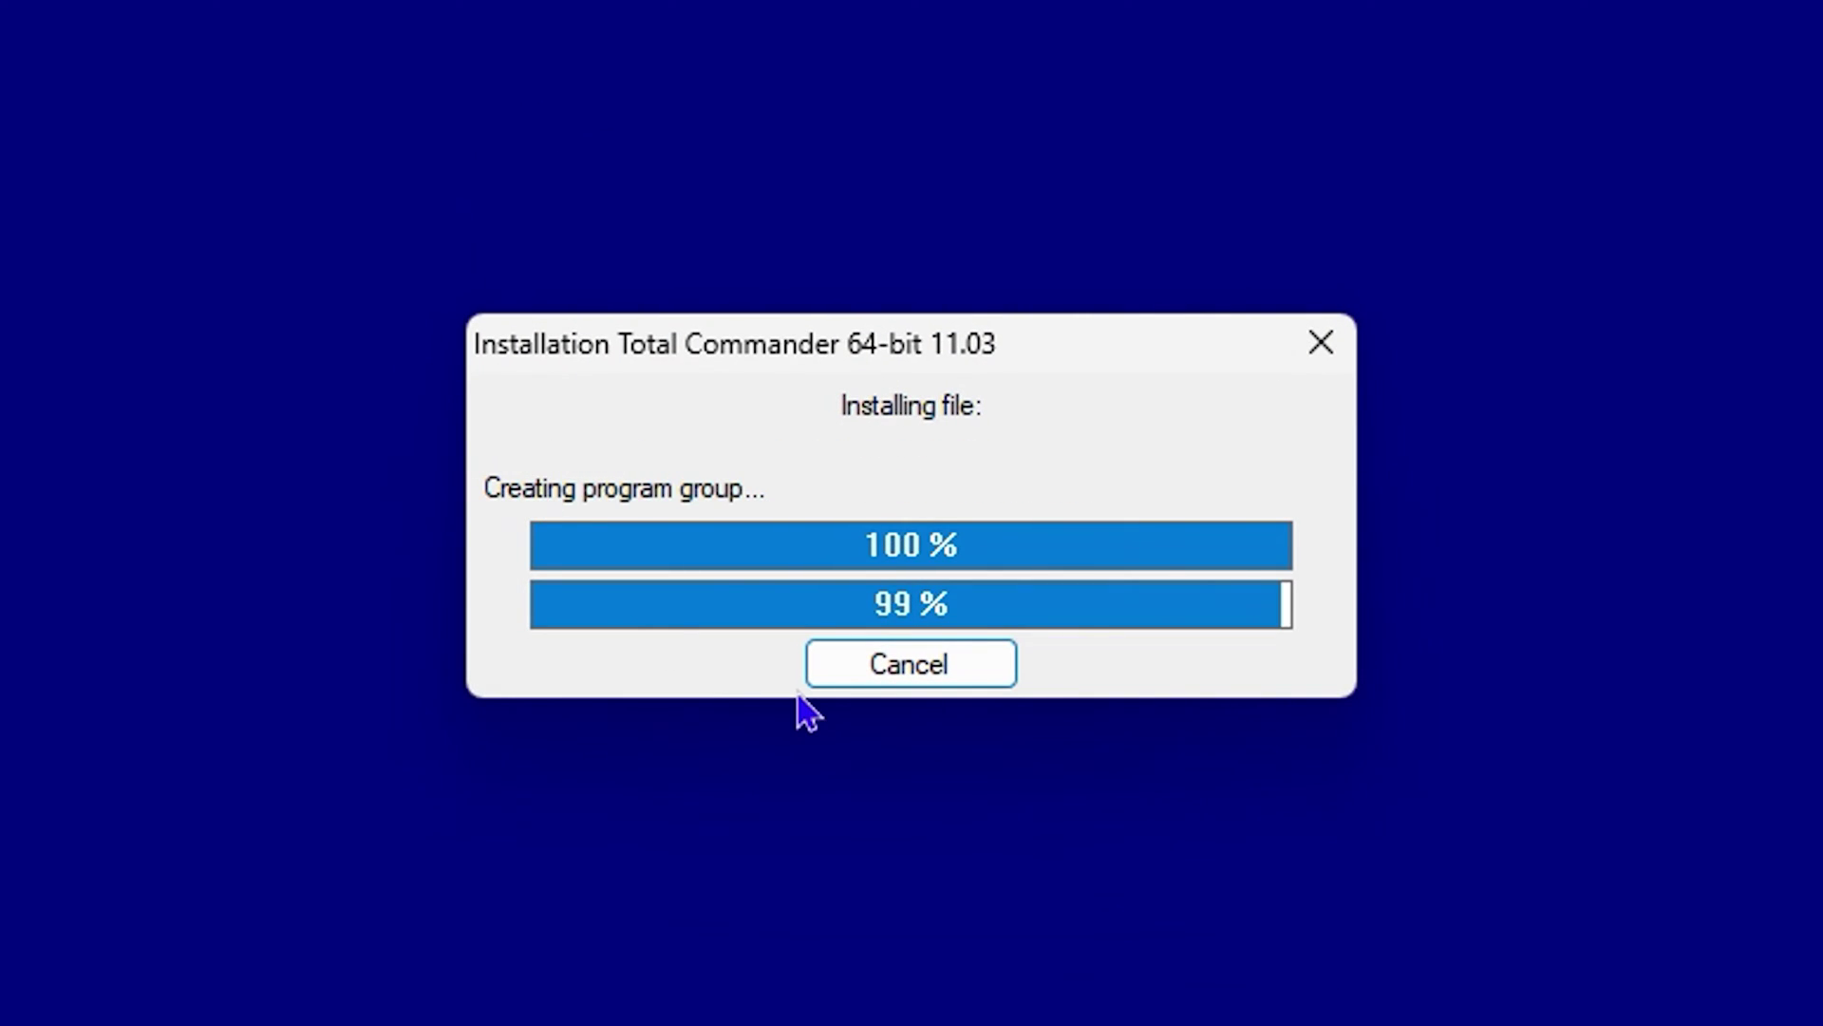
{"action": "left_click", "coordinate": [1104, 695]}
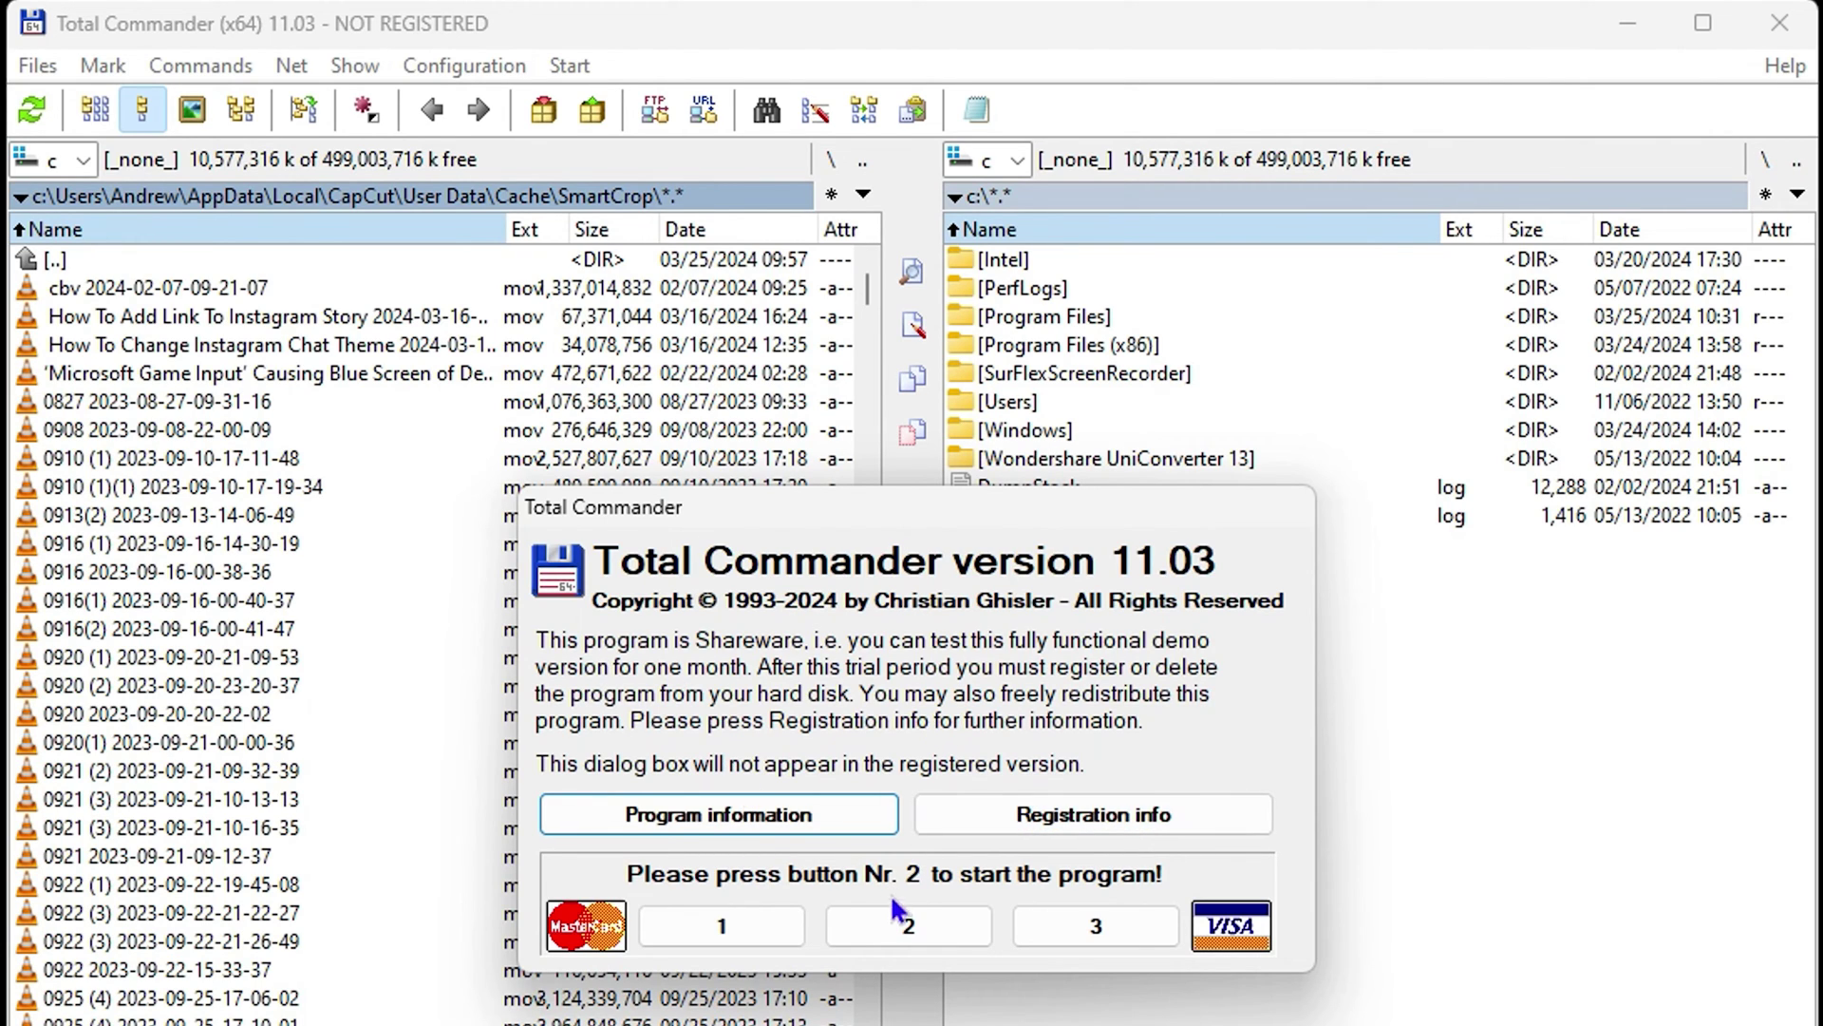
Dismiss the trial notice, maximize Total Commander, and show the root of C:\ in the left panel
{"action": "left_click", "coordinate": [909, 926]}
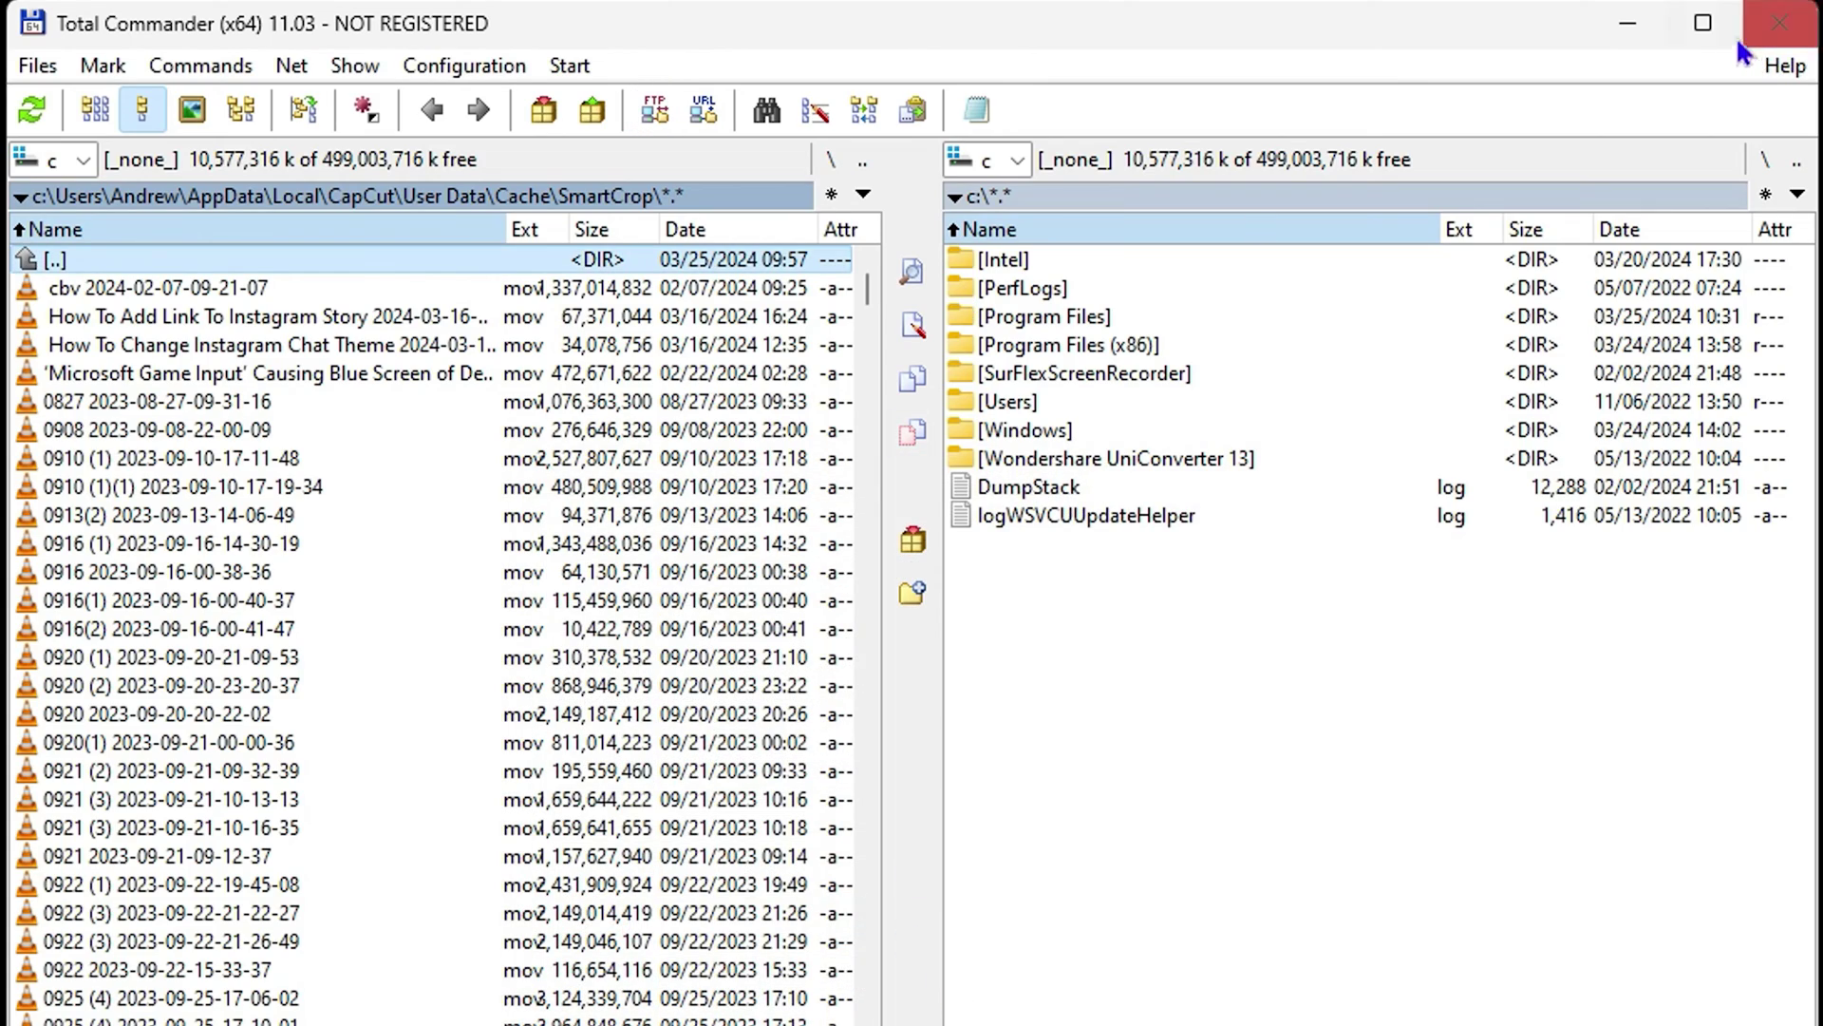
{"action": "left_click", "coordinate": [1703, 22]}
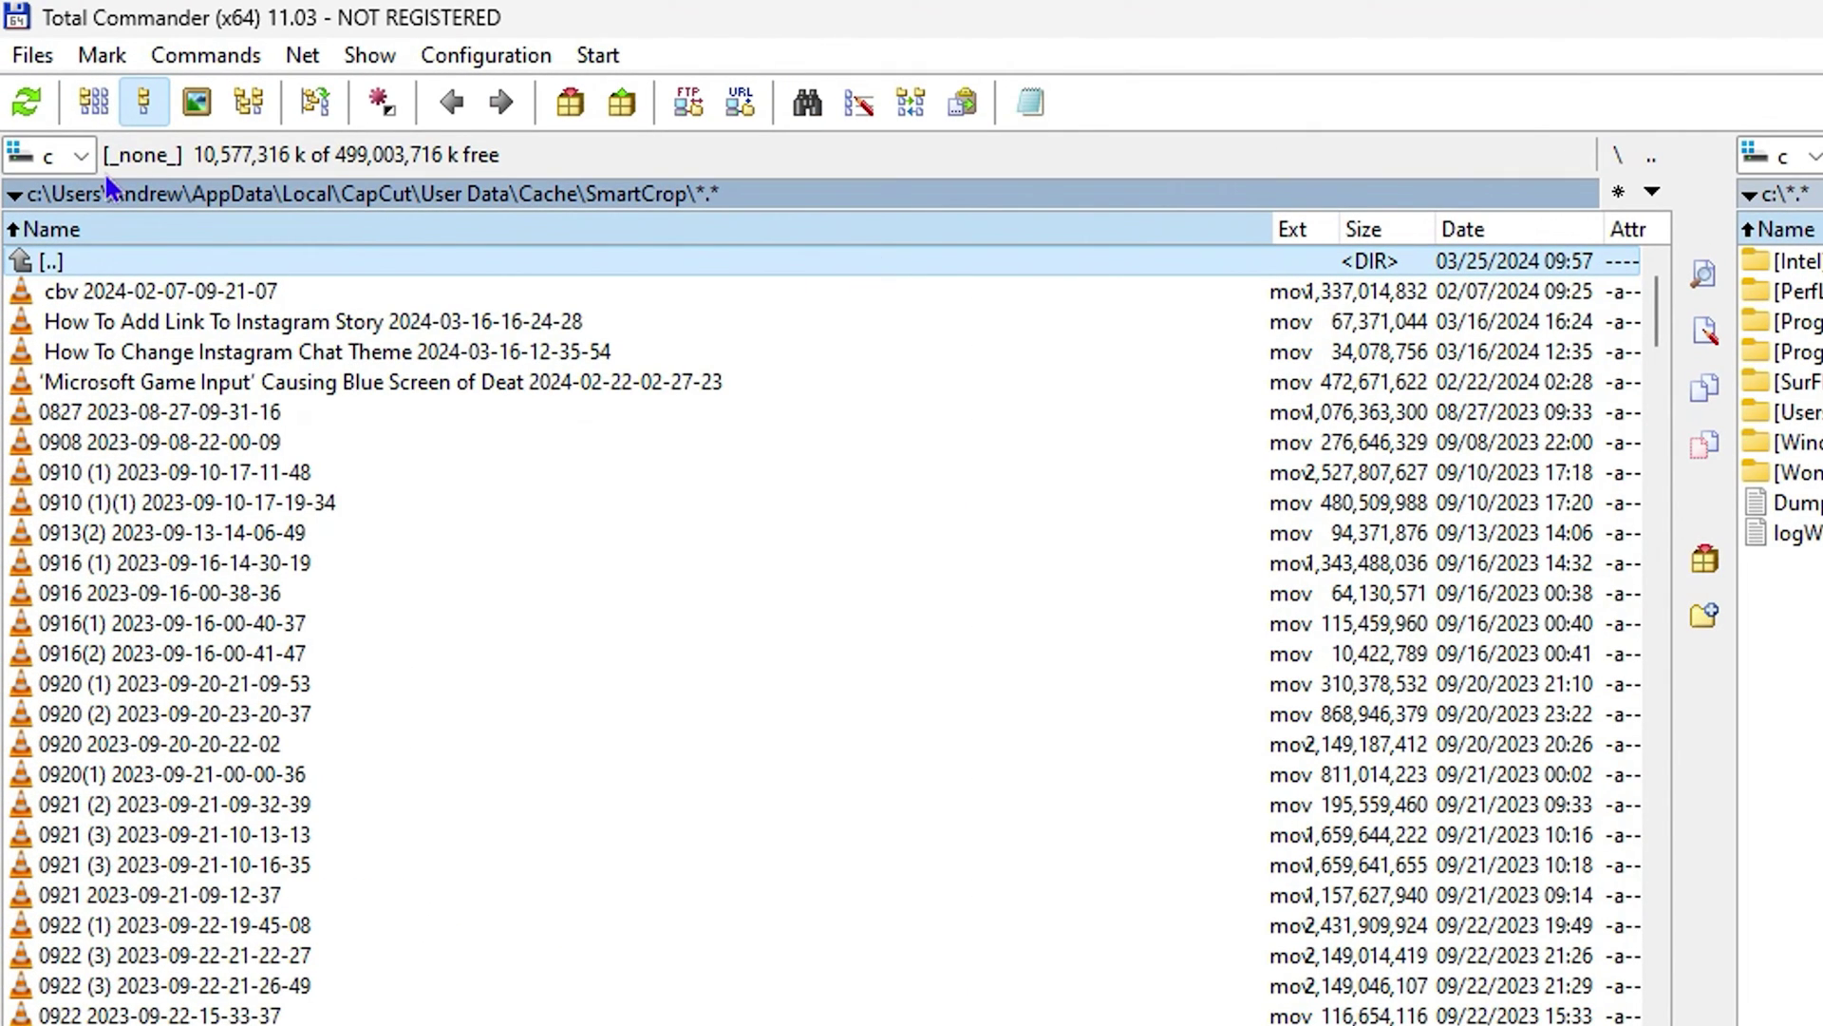
{"action": "left_click", "coordinate": [82, 188]}
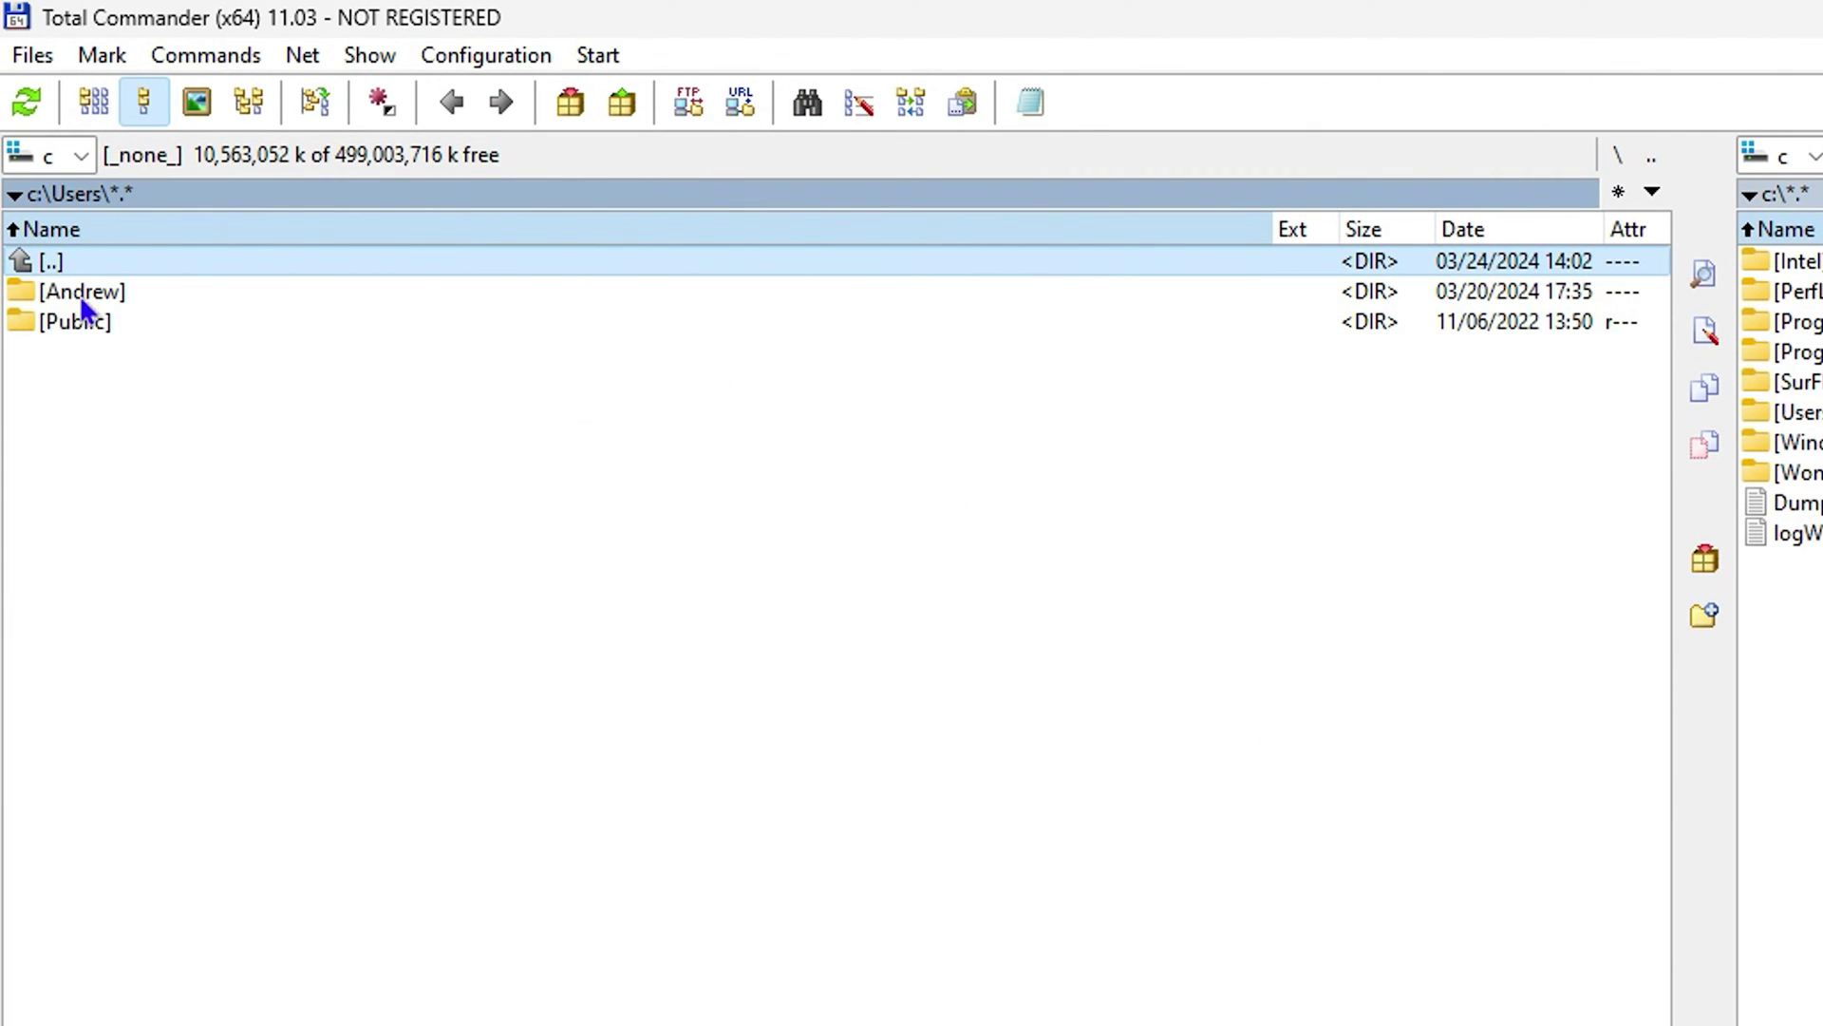
{"action": "left_click", "coordinate": [32, 193]}
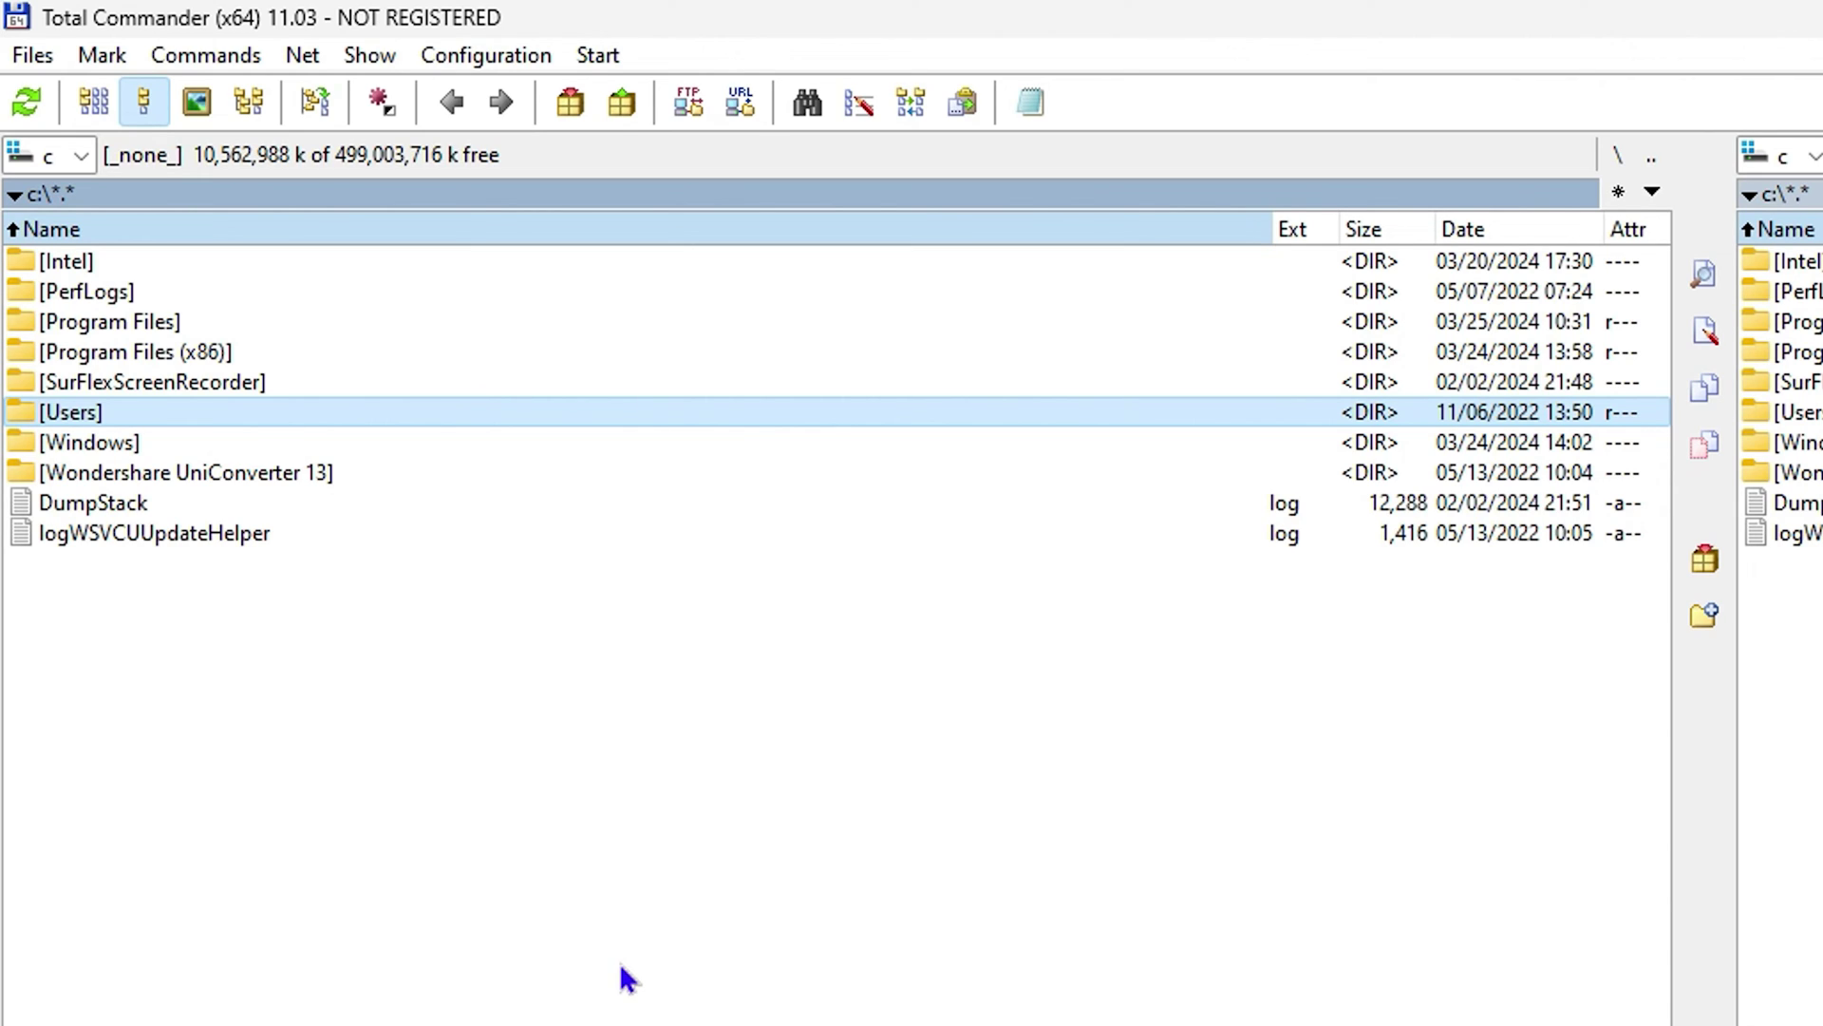
Calculate folder sizes in C:\, C:\Users and the user's profile folder with Alt+Shift+Enter
{"action": "key", "text": "alt"}
{"action": "key", "text": "alt+shift+Return"}
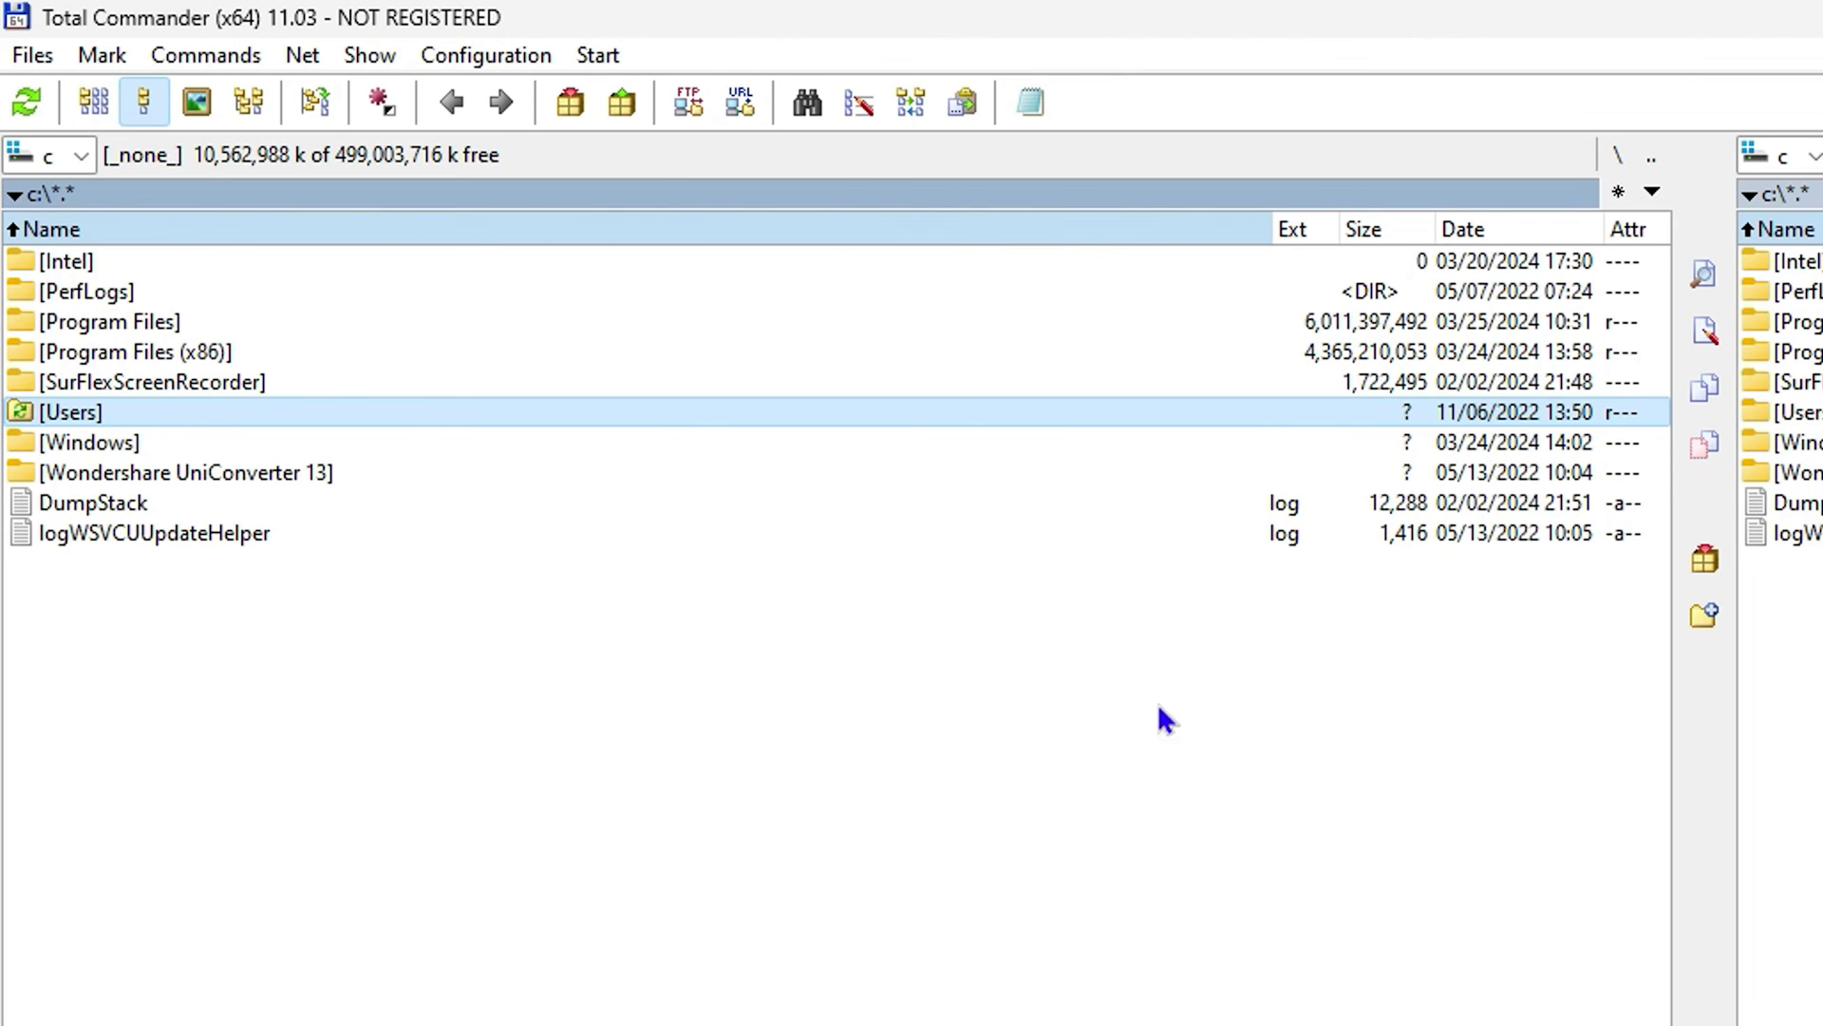
{"action": "double_click", "coordinate": [95, 412]}
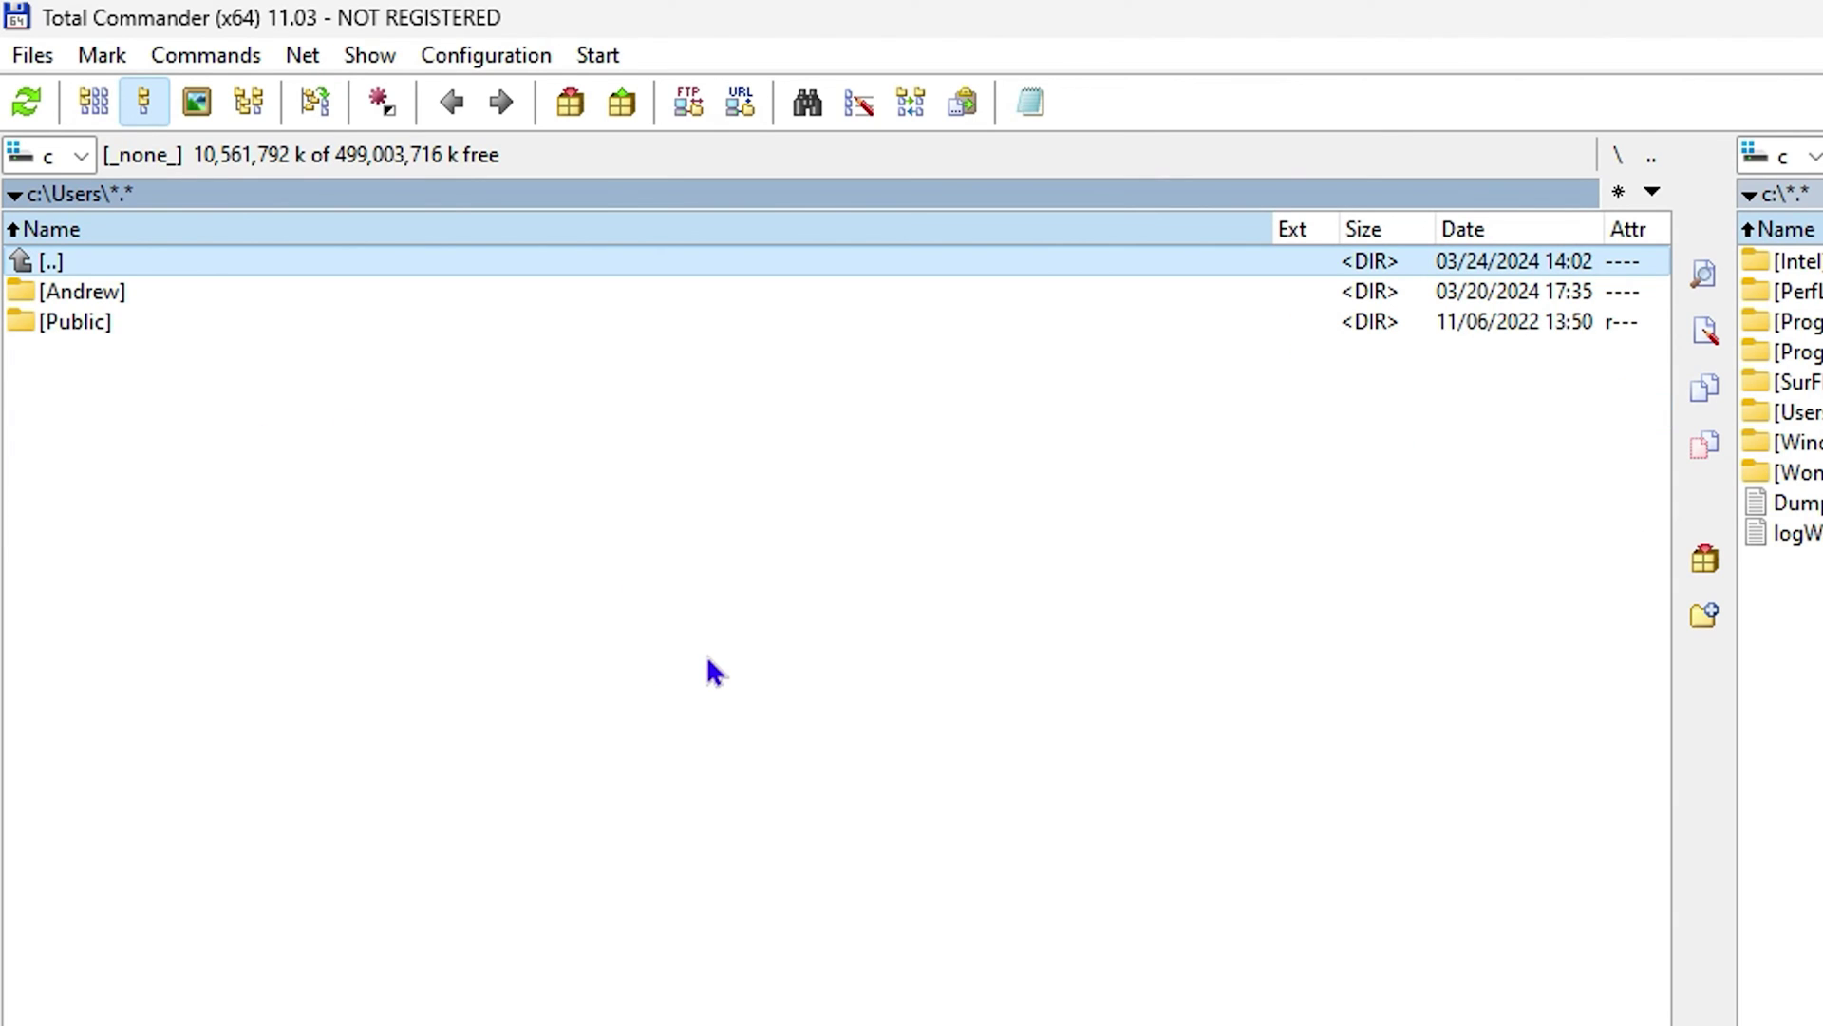
{"action": "key", "text": "alt"}
{"action": "key", "text": "alt+shift+Return"}
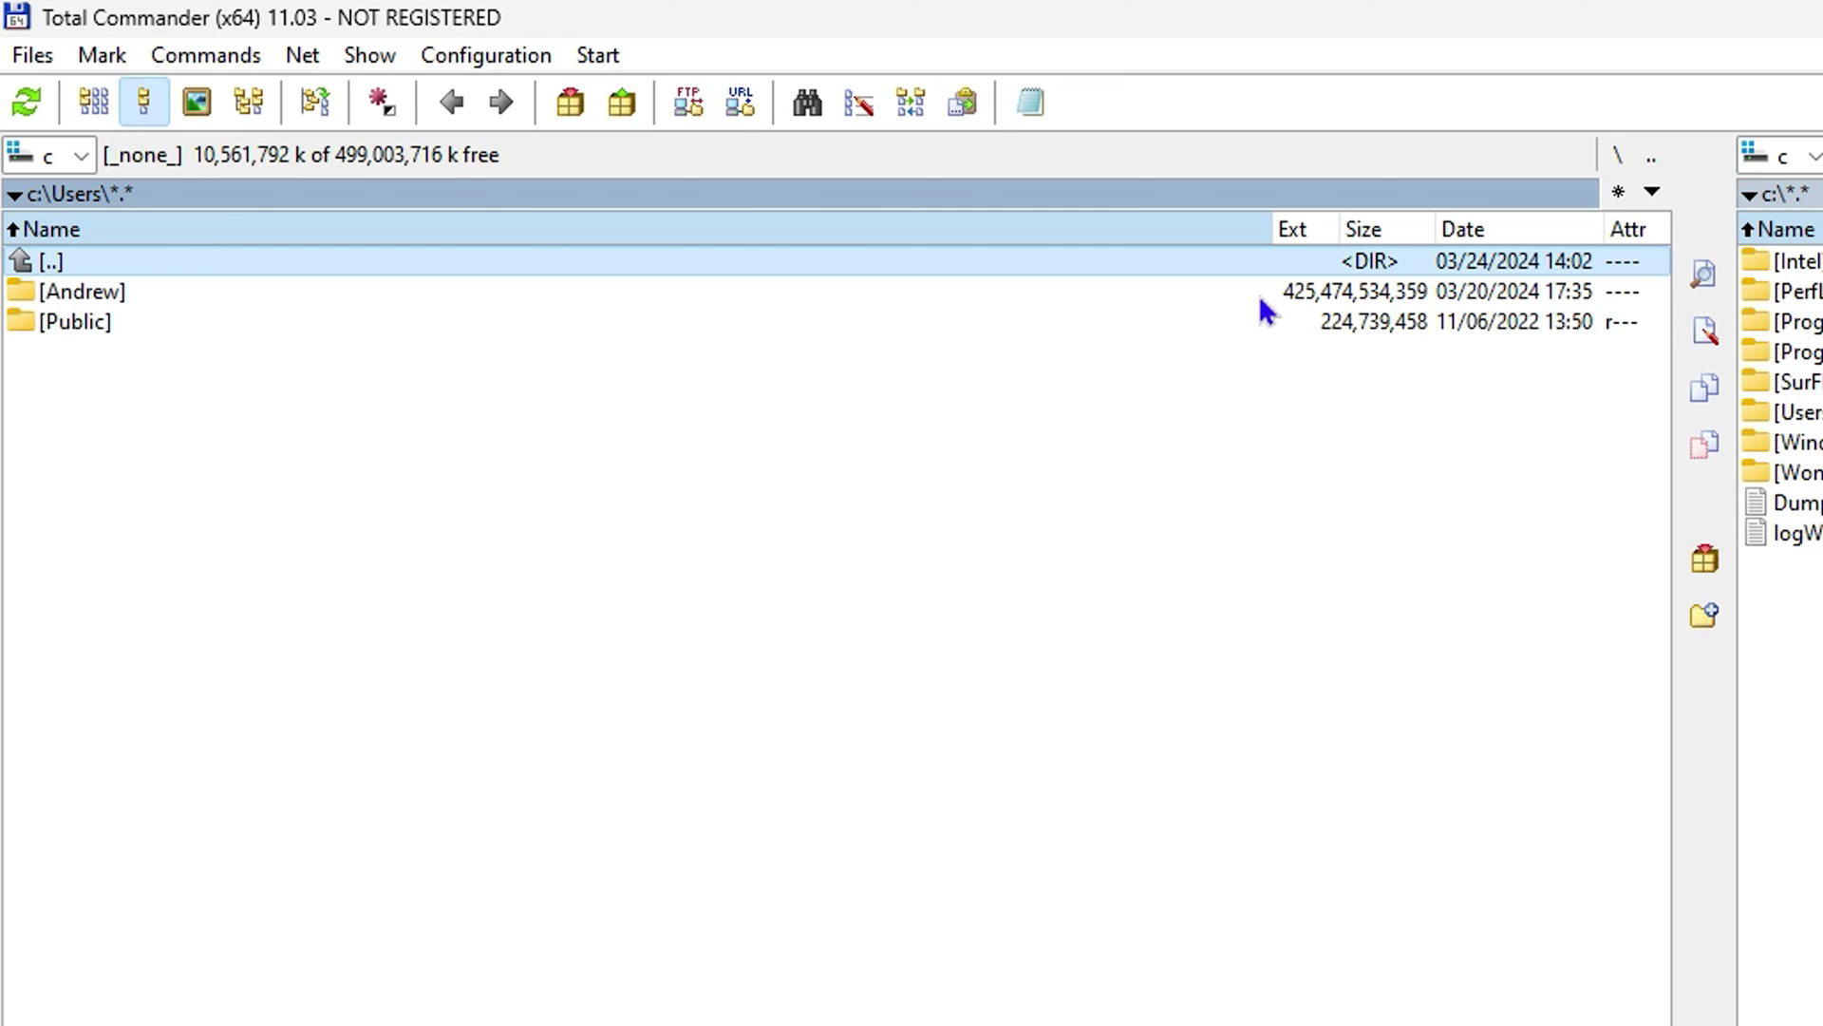
{"action": "double_click", "coordinate": [91, 294]}
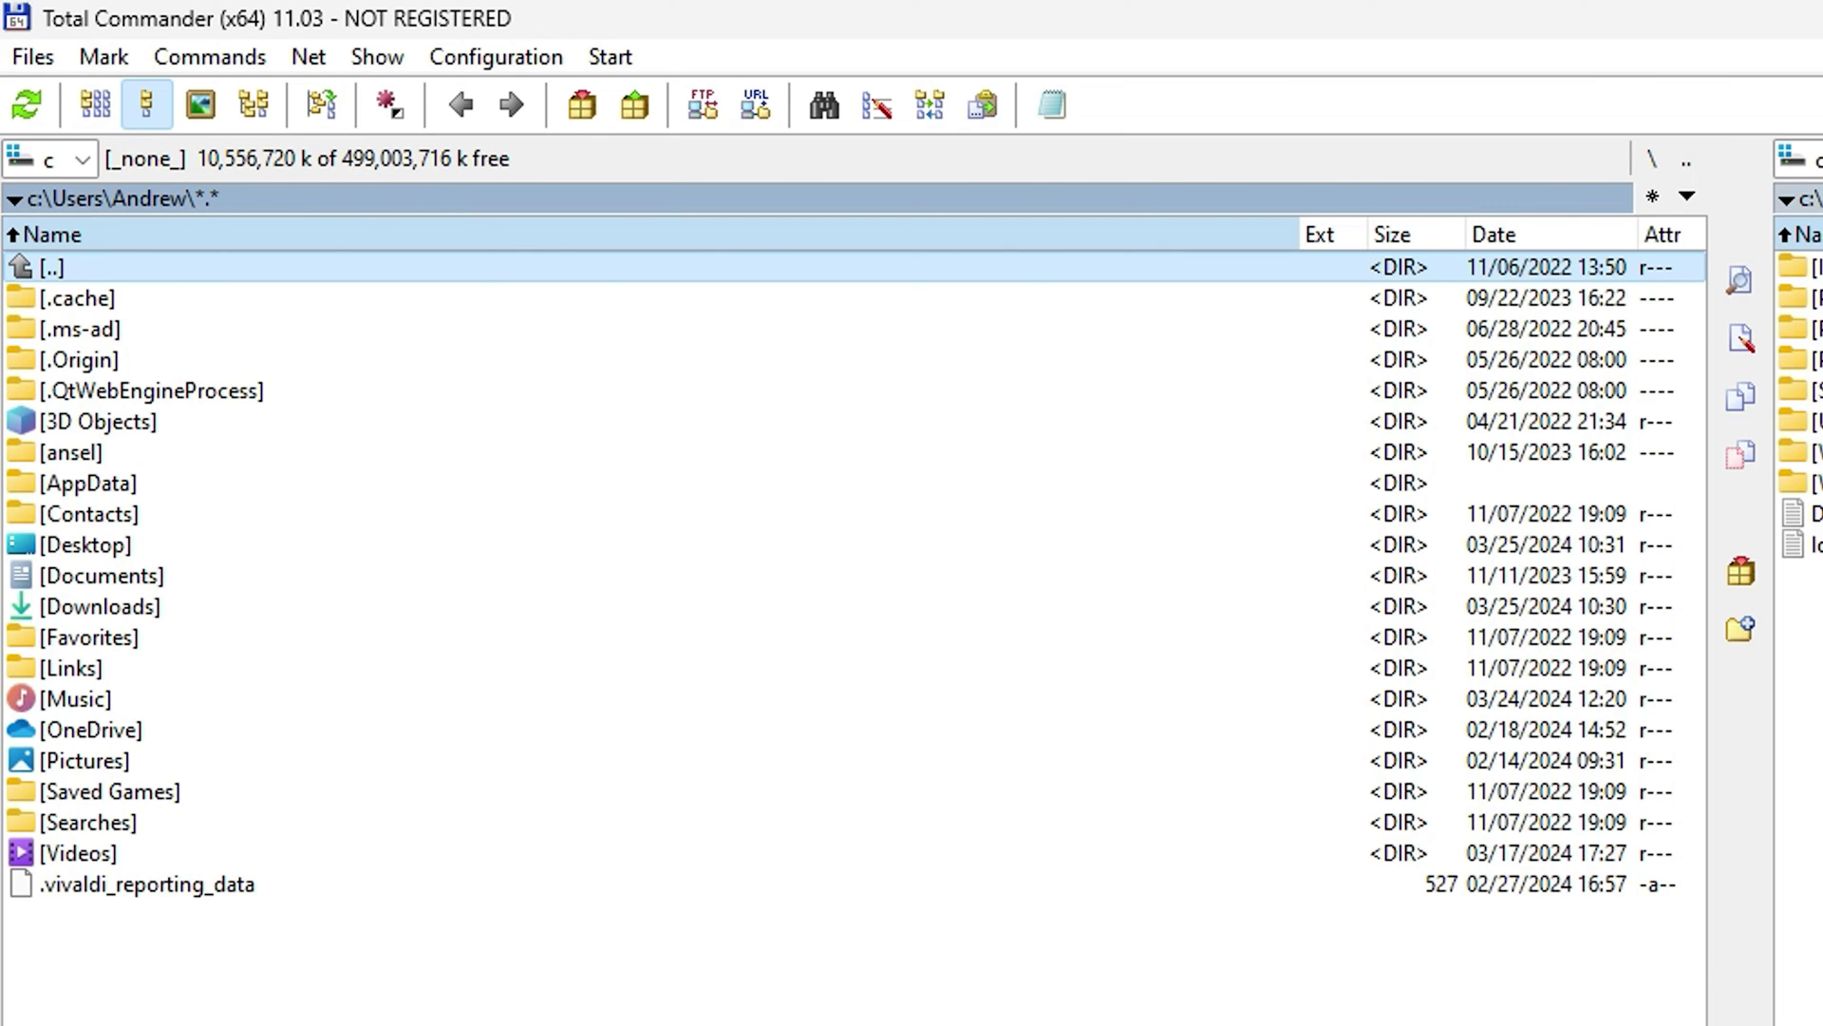
{"action": "key", "text": "alt+shift+Return"}
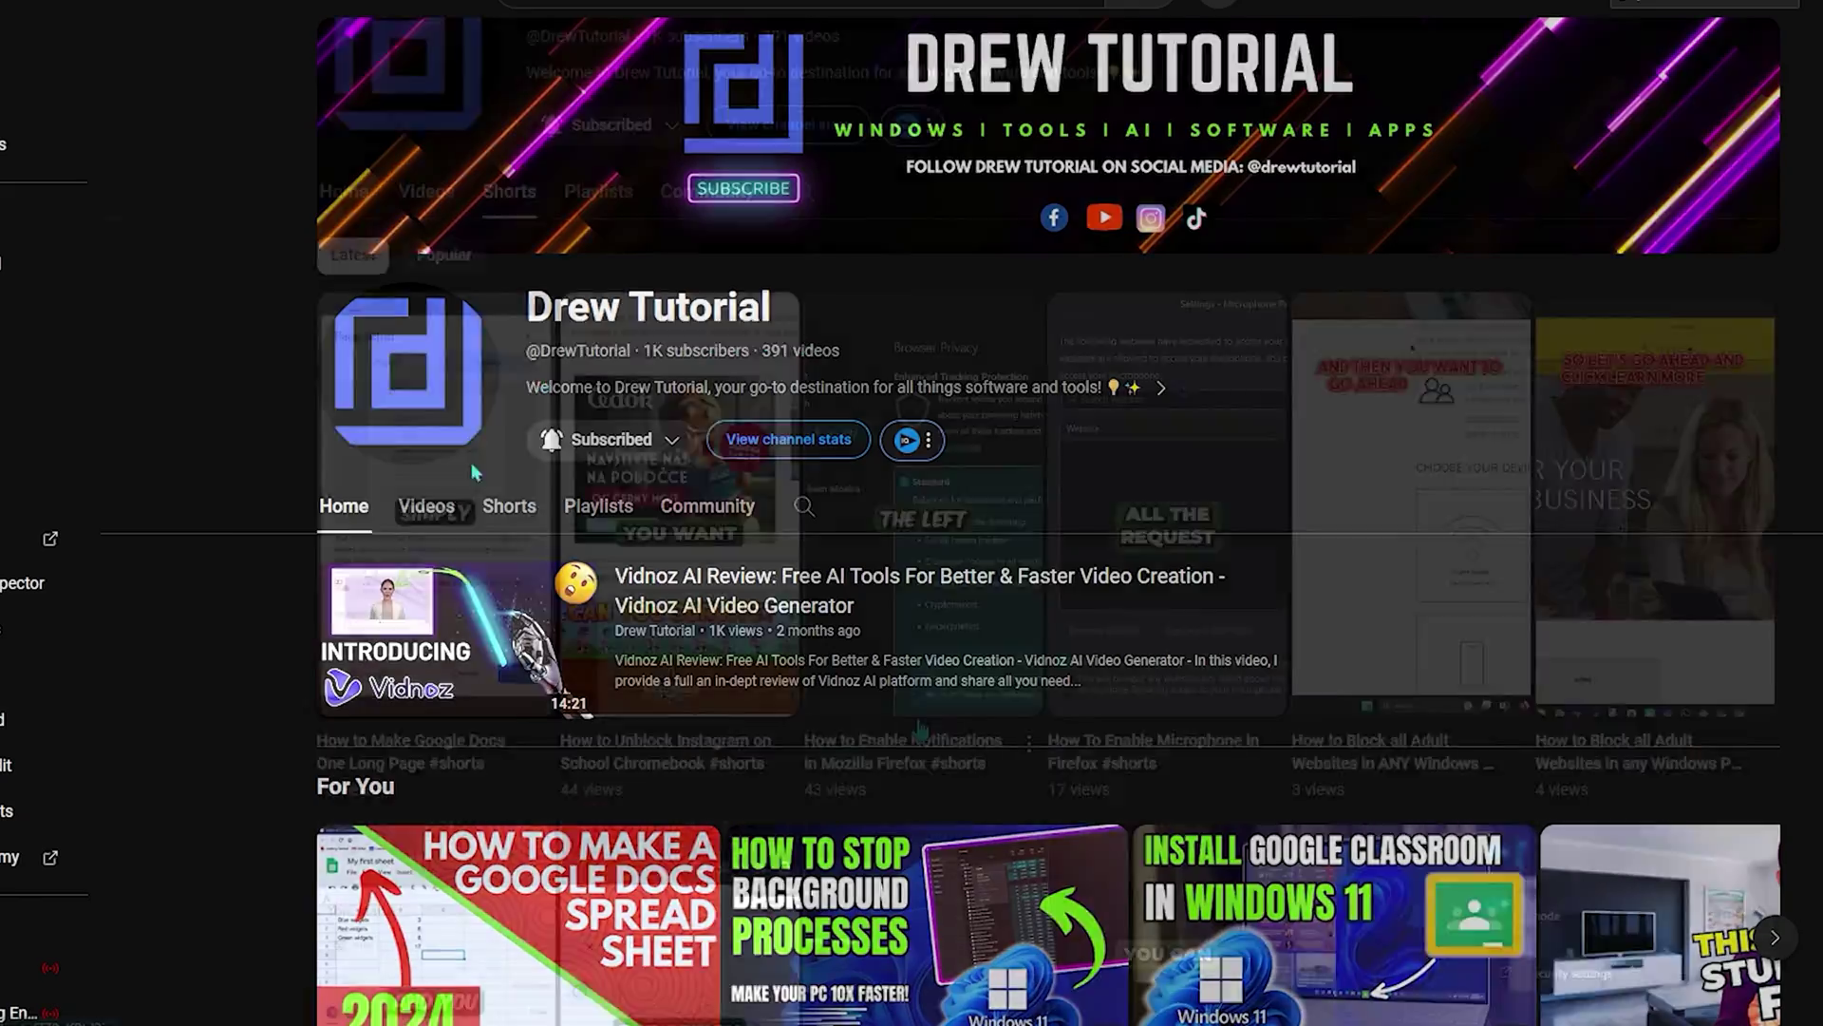
Open the channel's Shorts tab and scroll through the latest shorts
{"action": "left_click", "coordinate": [509, 506]}
{"action": "scroll", "coordinate": [922, 734], "scroll_direction": "down", "scroll_amount": 15}
{"action": "scroll", "coordinate": [919, 734], "scroll_direction": "down", "scroll_amount": 20}
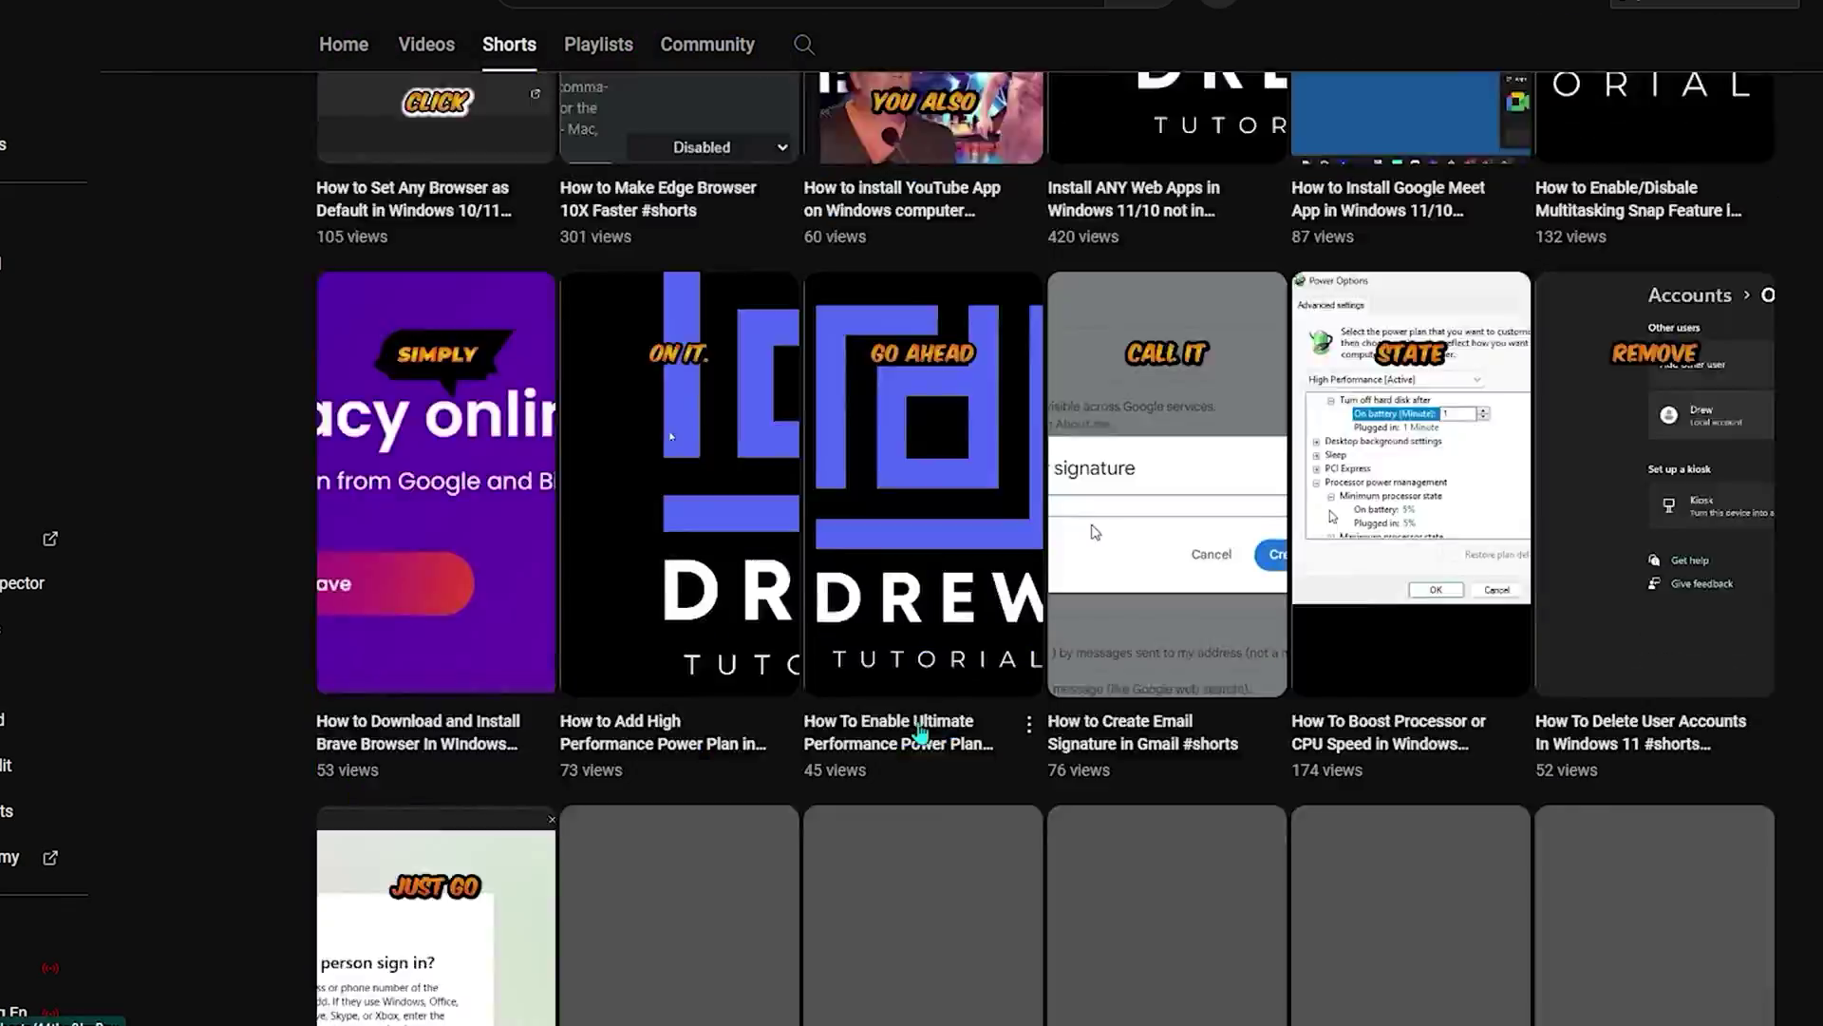
{"action": "scroll", "coordinate": [919, 725], "scroll_direction": "up", "scroll_amount": 20}
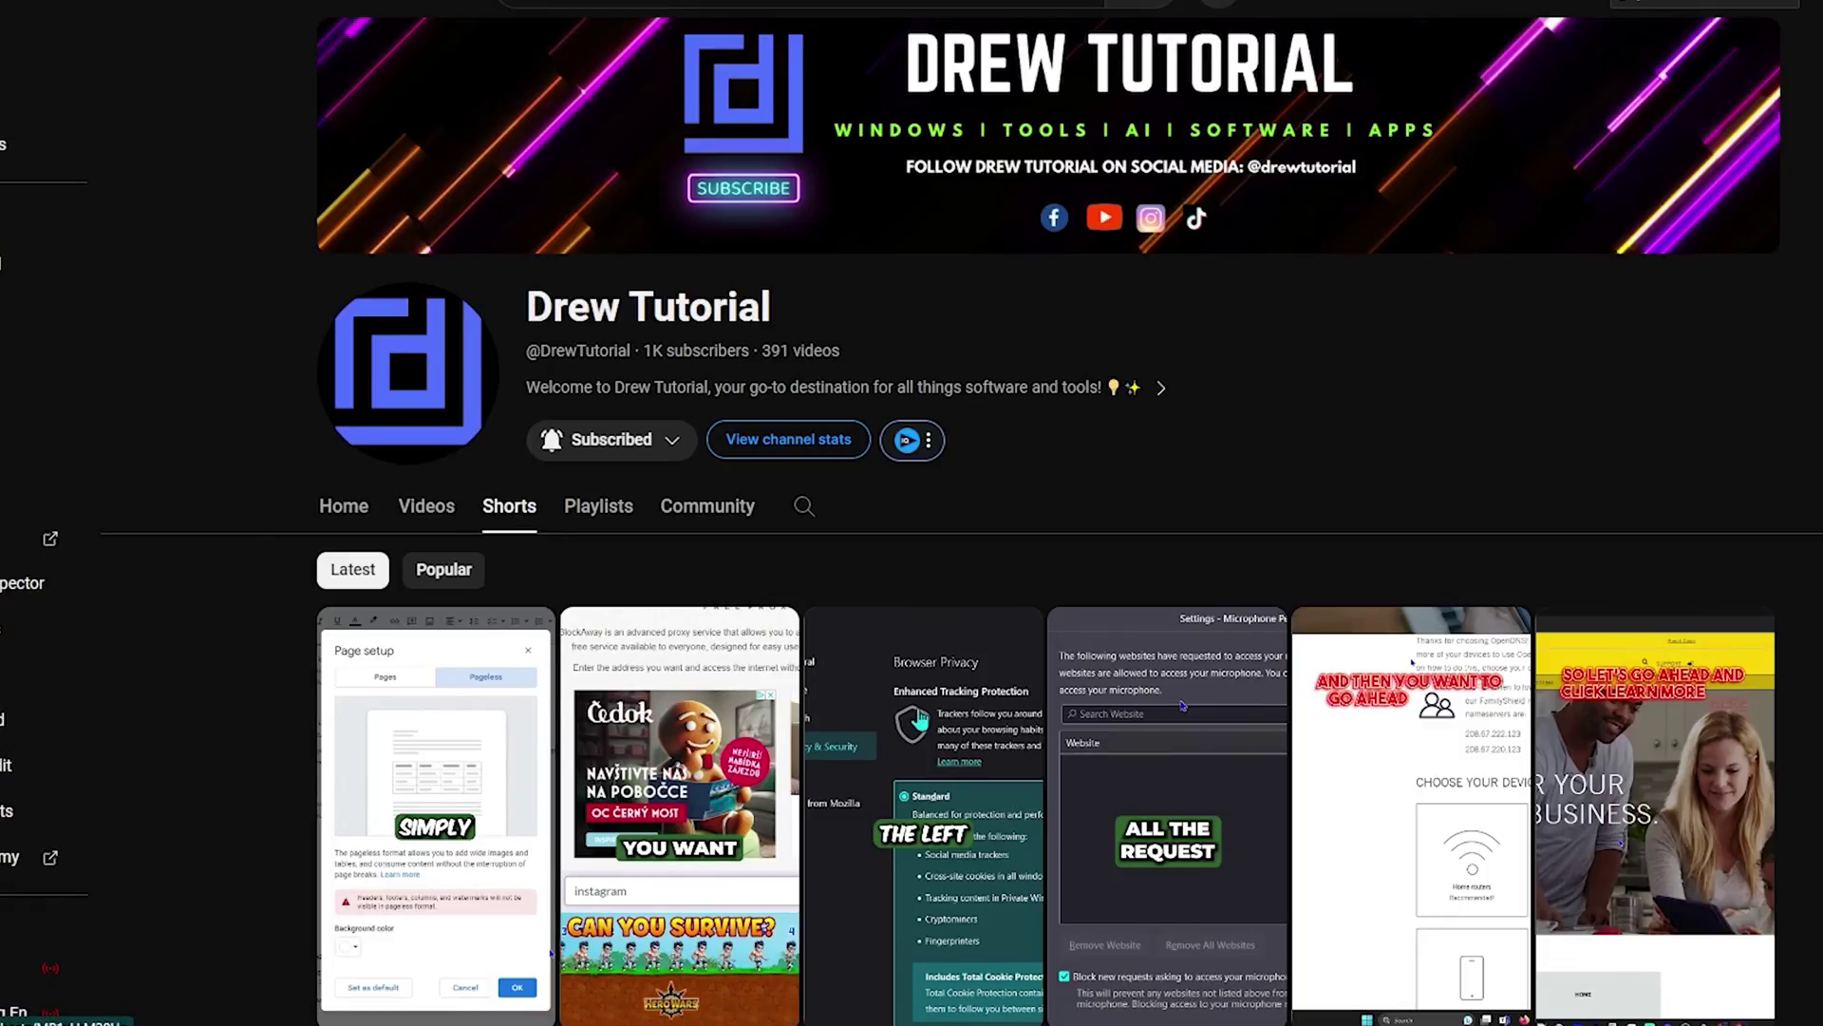